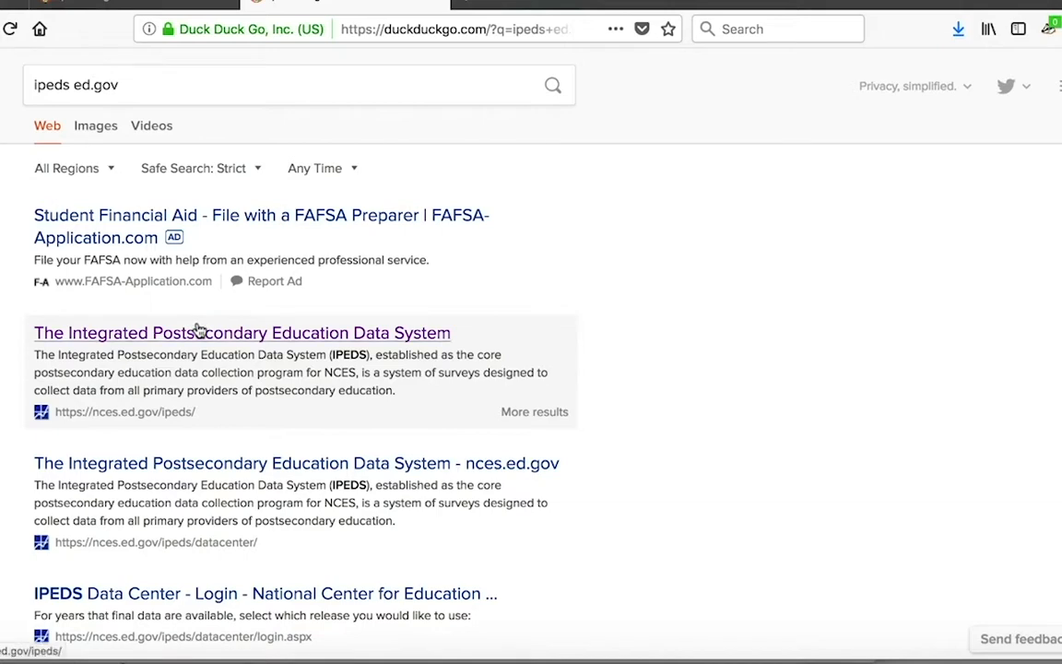
Open the Integrated Postsecondary Education Data System site and go to Compare Institutions among its data-use tools
left_click(198, 336)
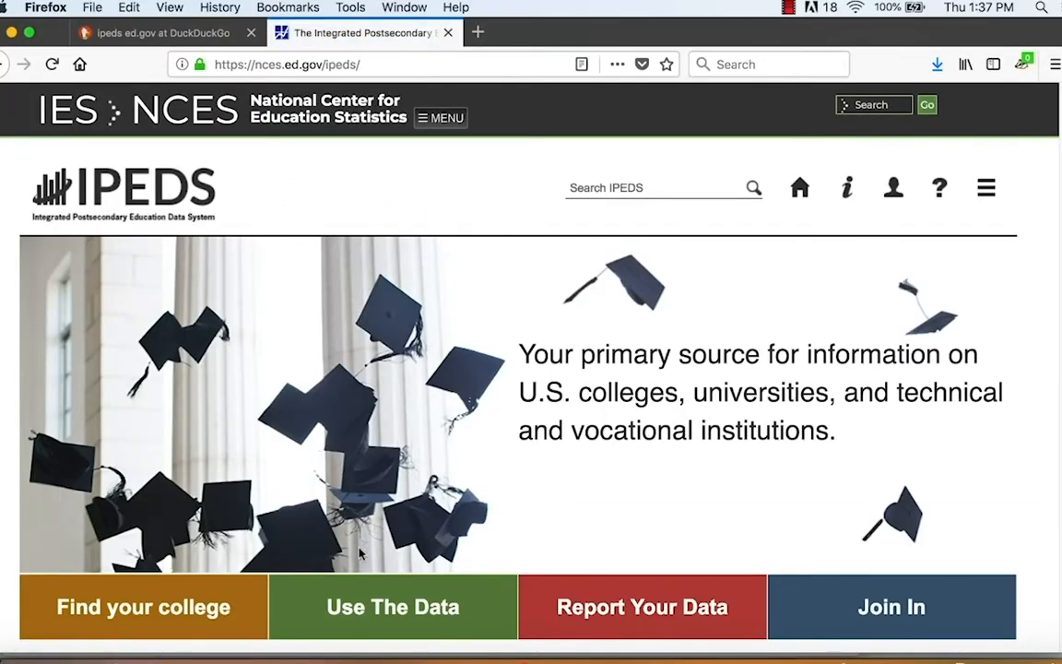
left_click(372, 606)
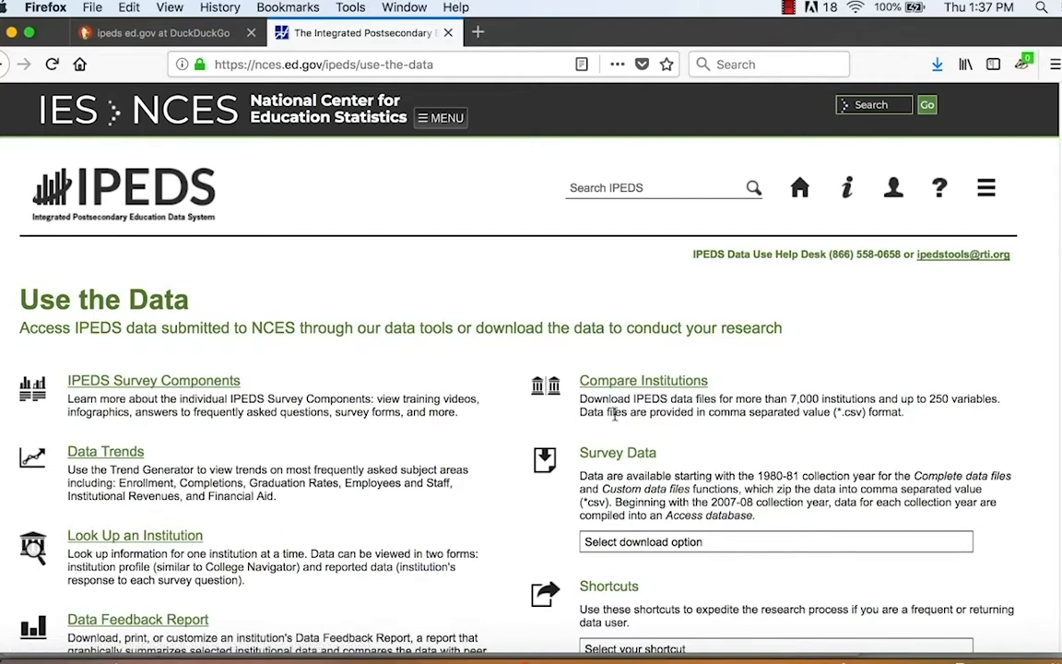
left_click(636, 385)
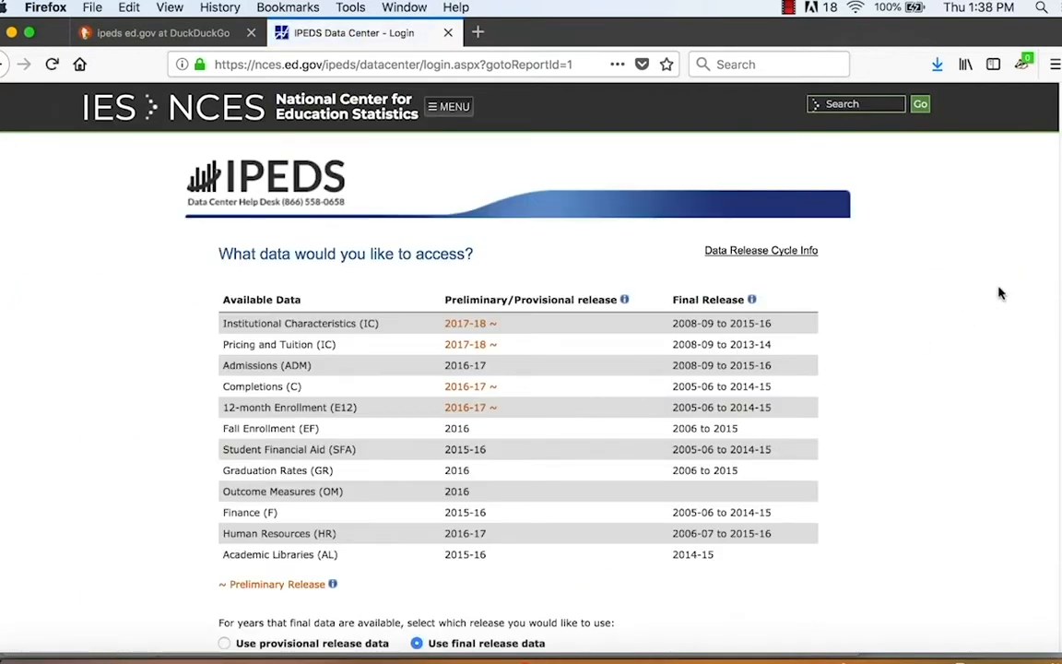
Continue to the institution selection page using provisional release data
scroll(531, 388, "down", 2)
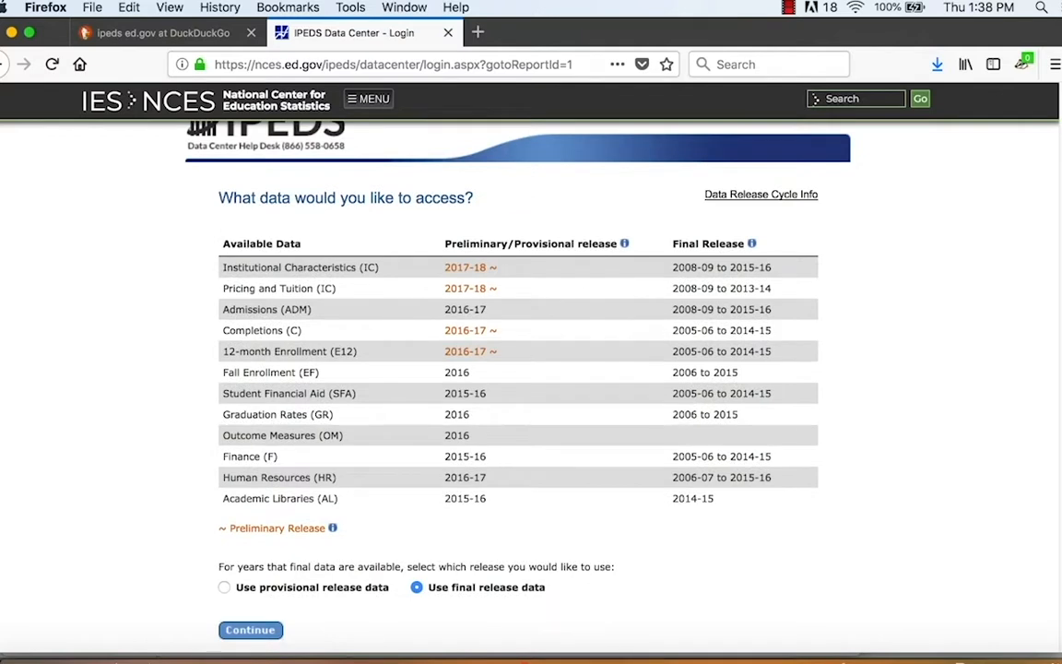
scroll(531, 388, "down", 1)
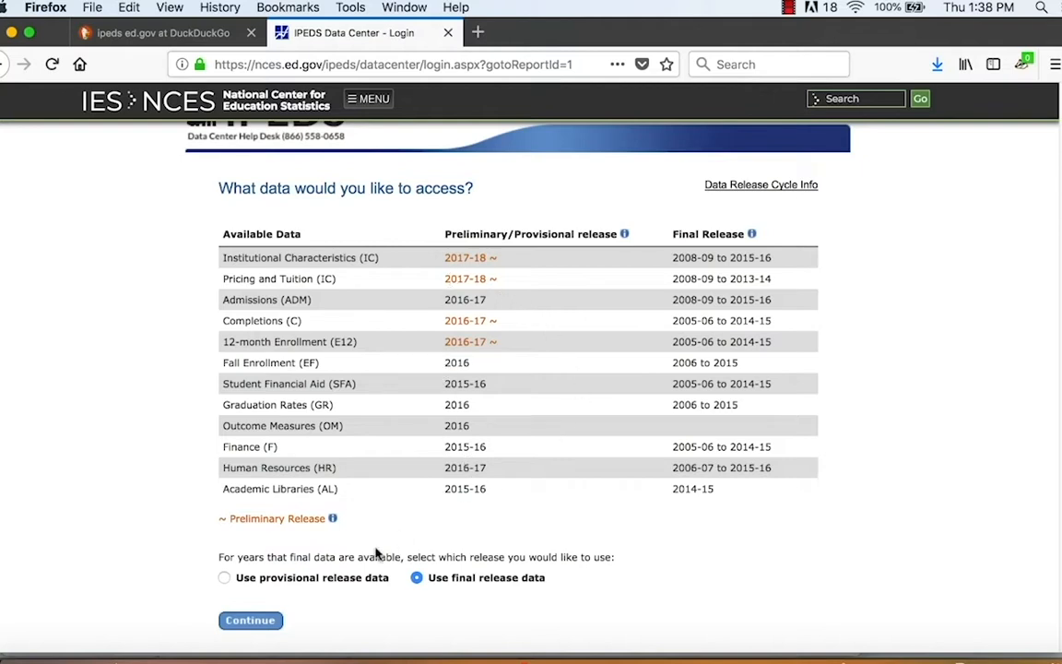
left_click(245, 622)
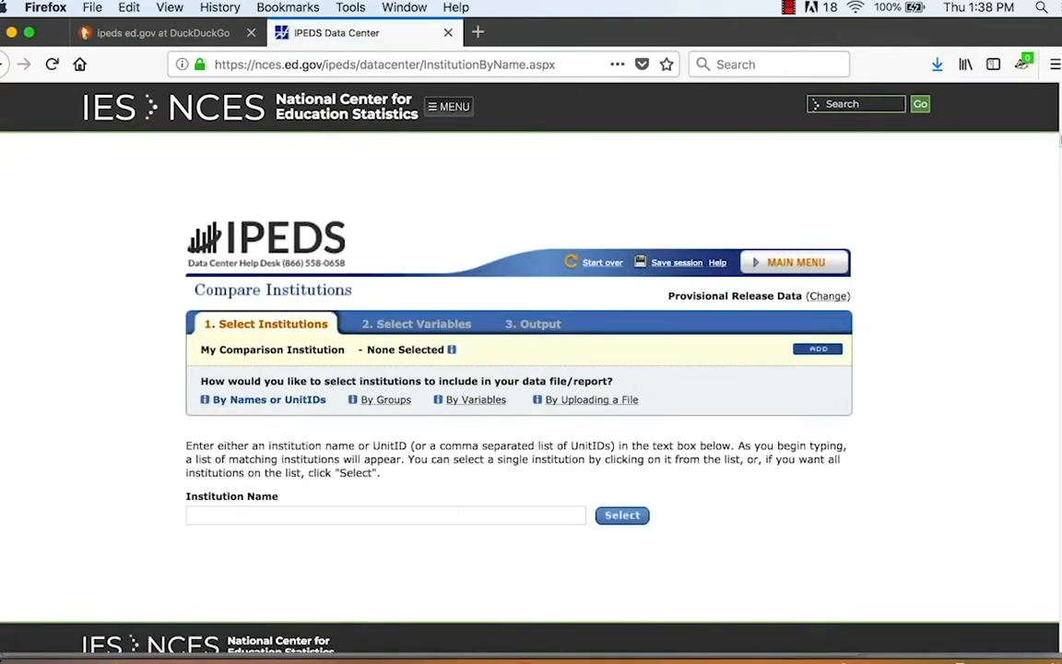
Choose to select institutions by group using the EZ Group option
scroll(1060, 139, "down", 2)
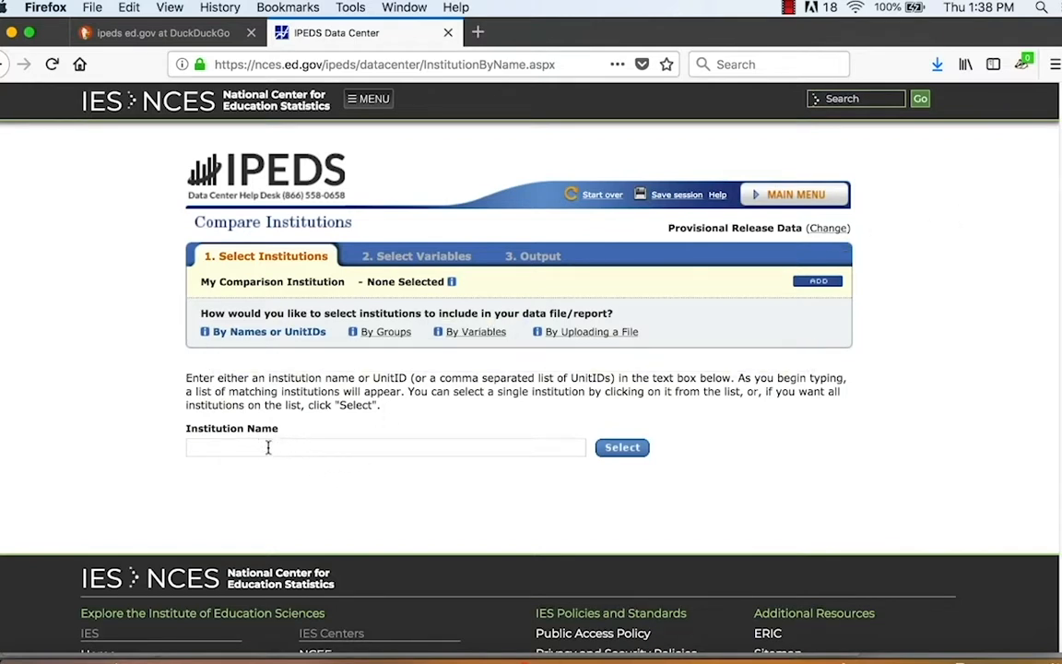
mouse_move(402, 338)
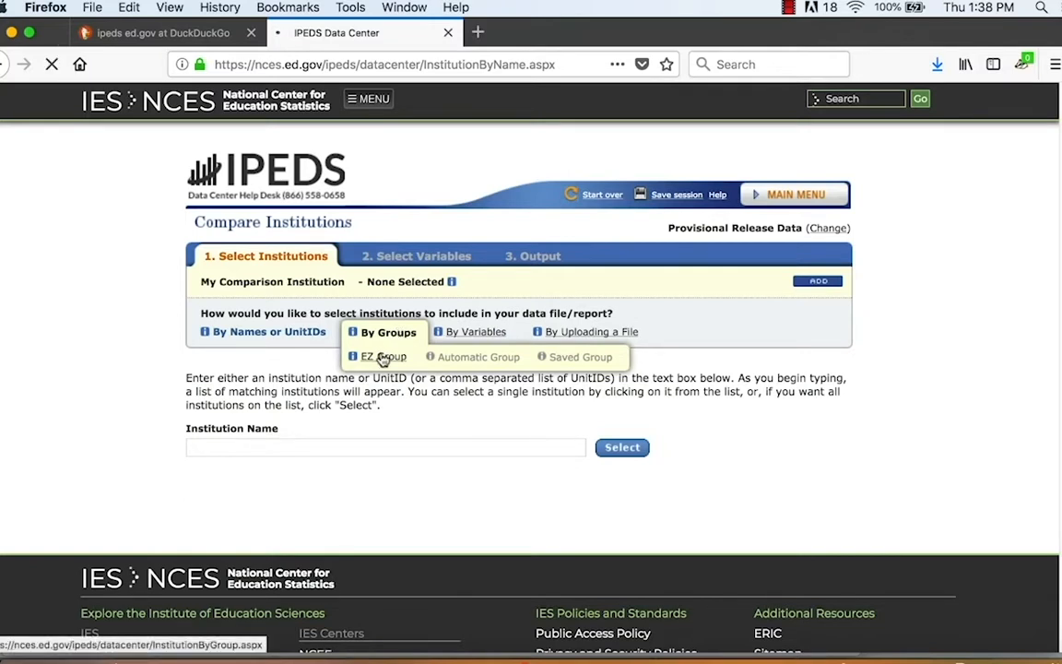
left_click(383, 358)
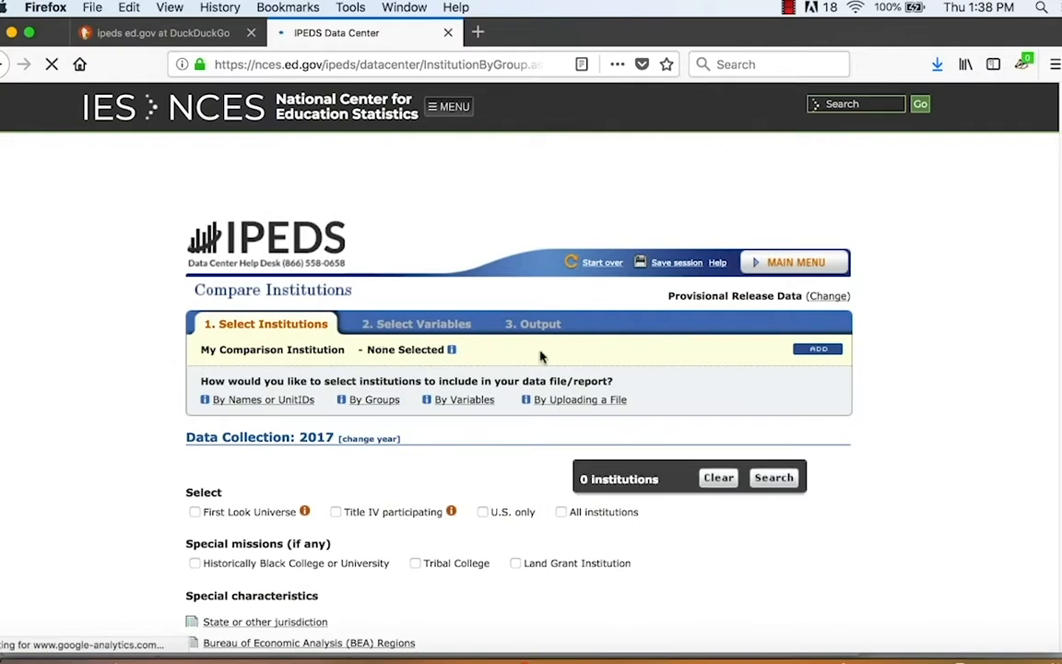
Examine the choices offered for state or other jurisdiction, sector and highest degree offered without selecting any
scroll(1051, 171, "down", 2)
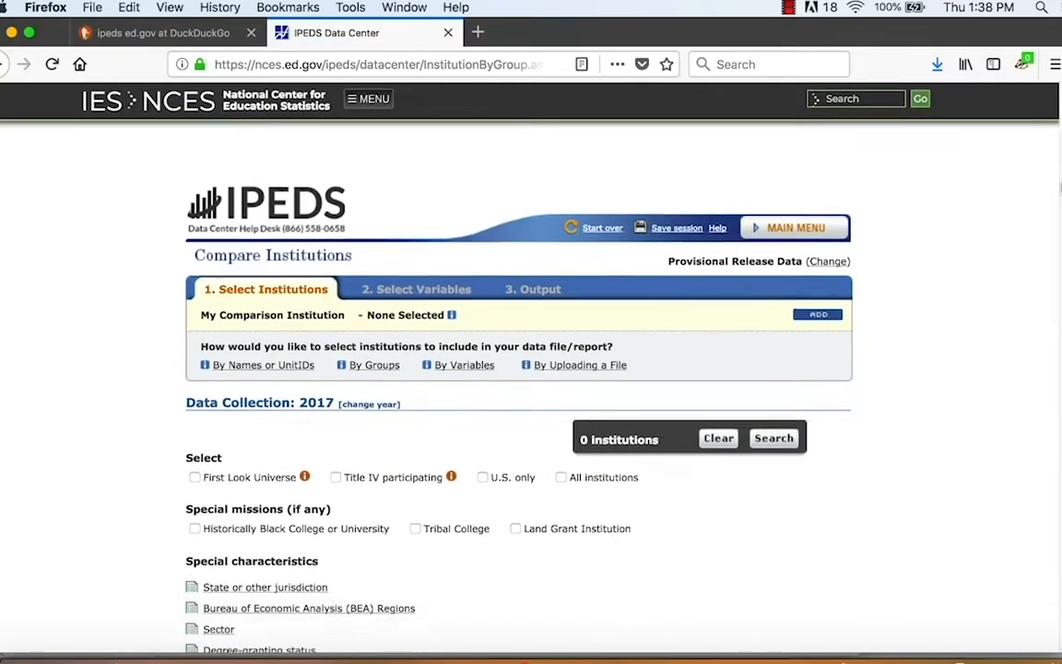
scroll(531, 388, "down", 3)
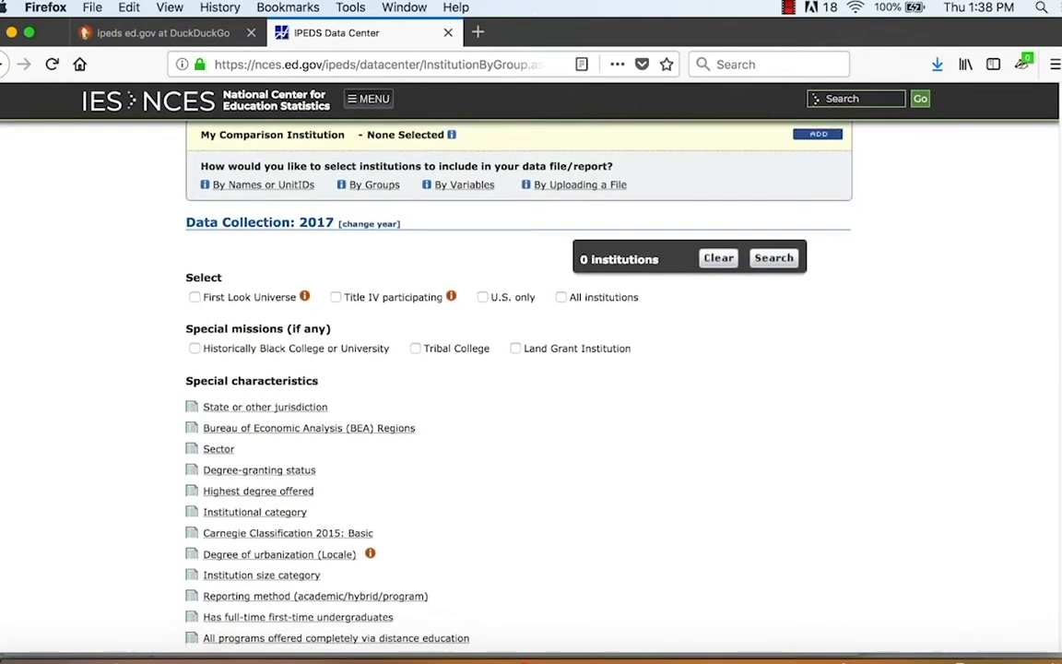
scroll(531, 387, "down", 1)
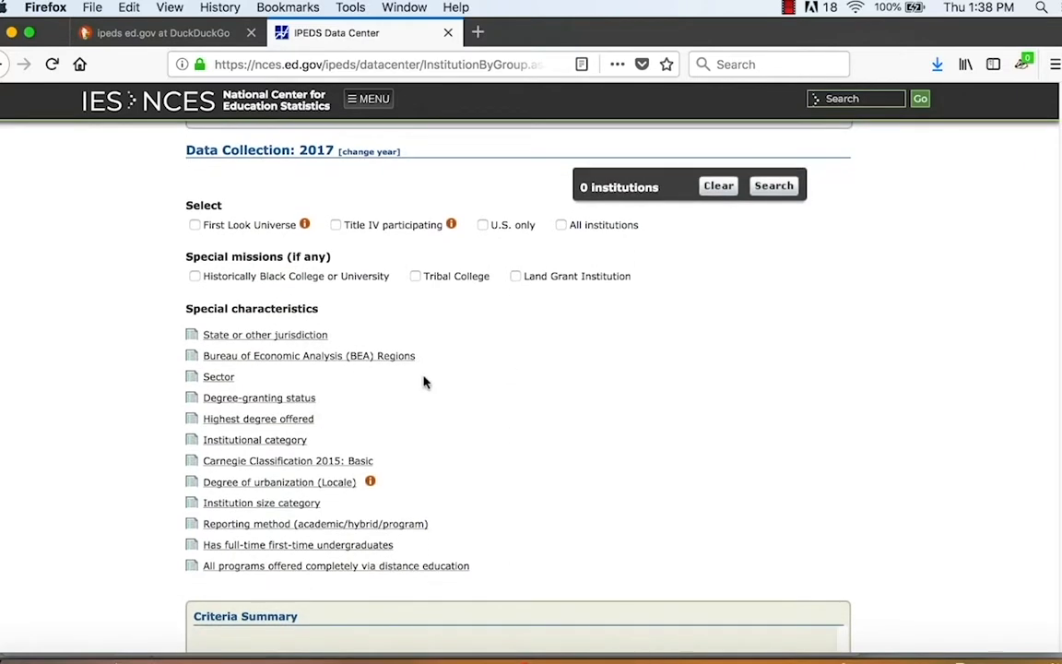
left_click(323, 339)
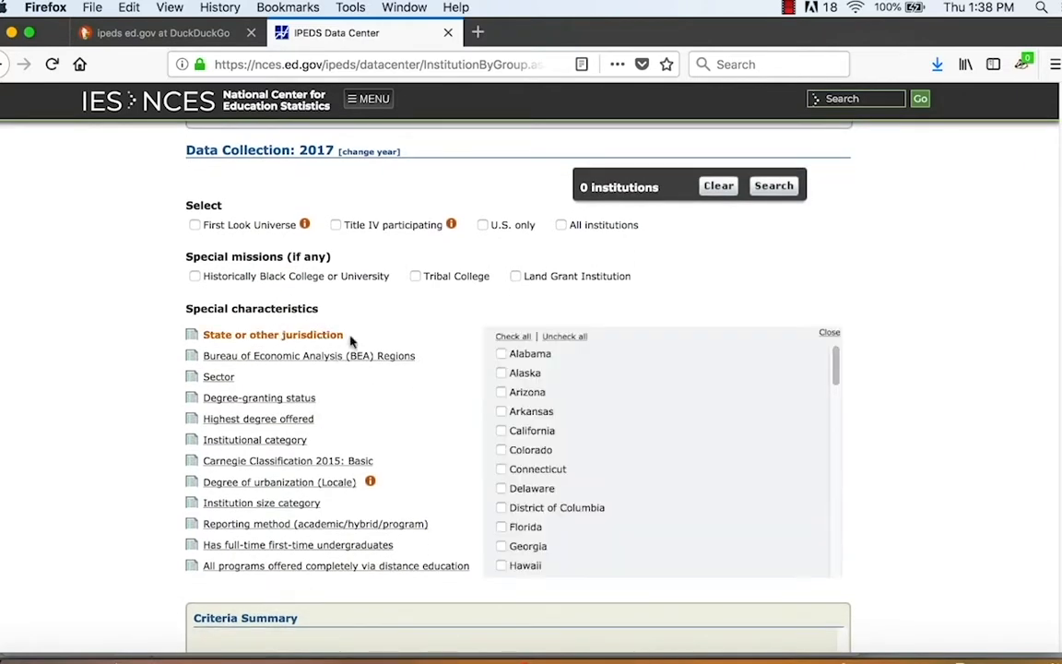
left_click(828, 333)
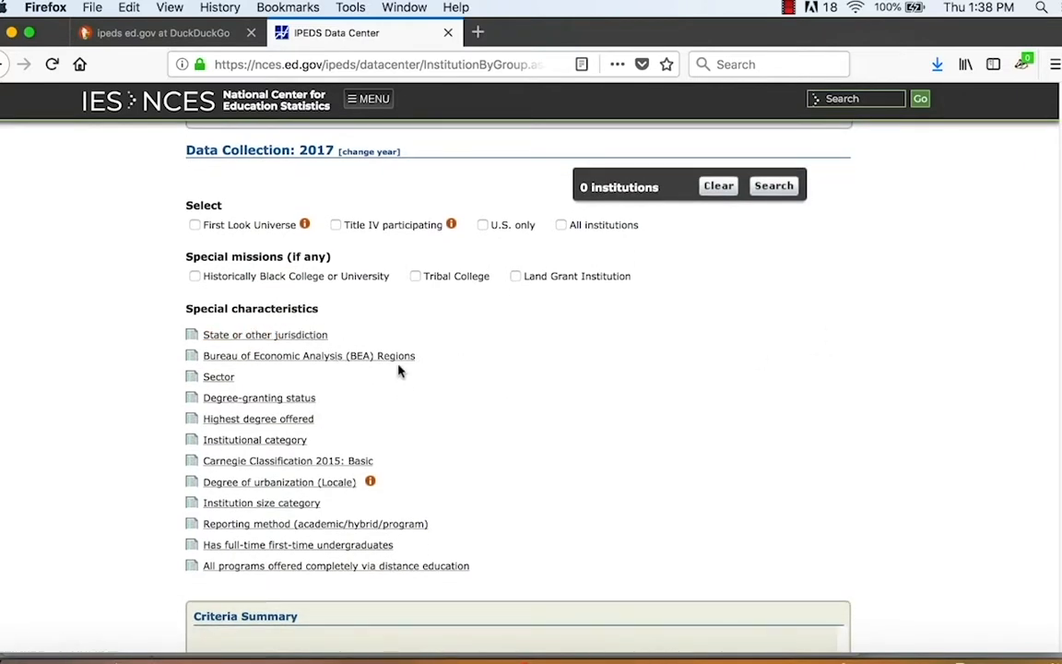
left_click(222, 379)
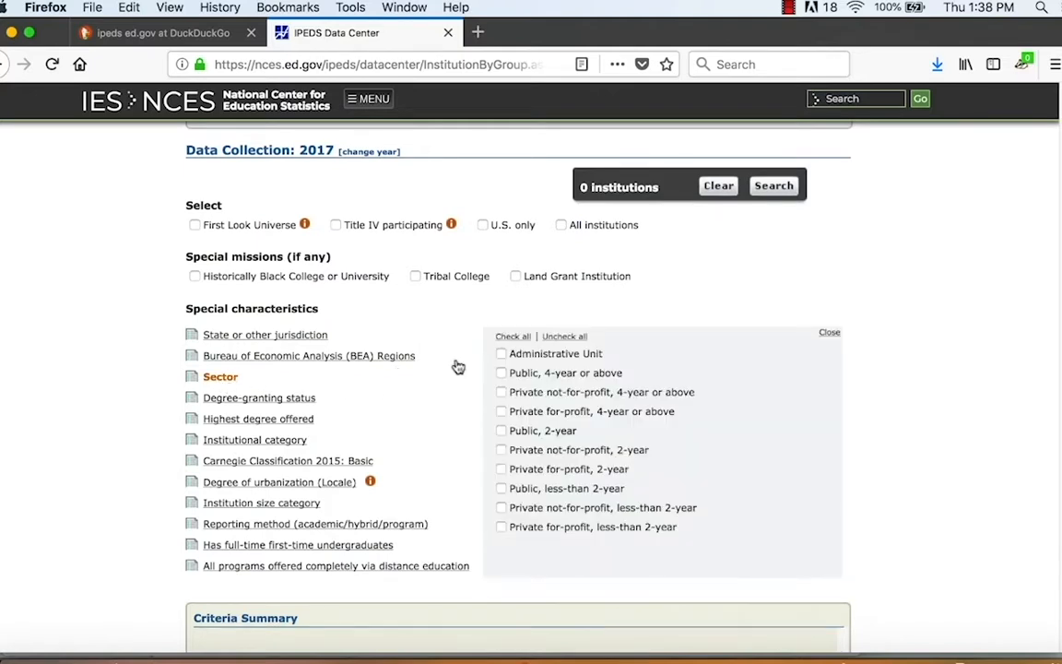
left_click(830, 333)
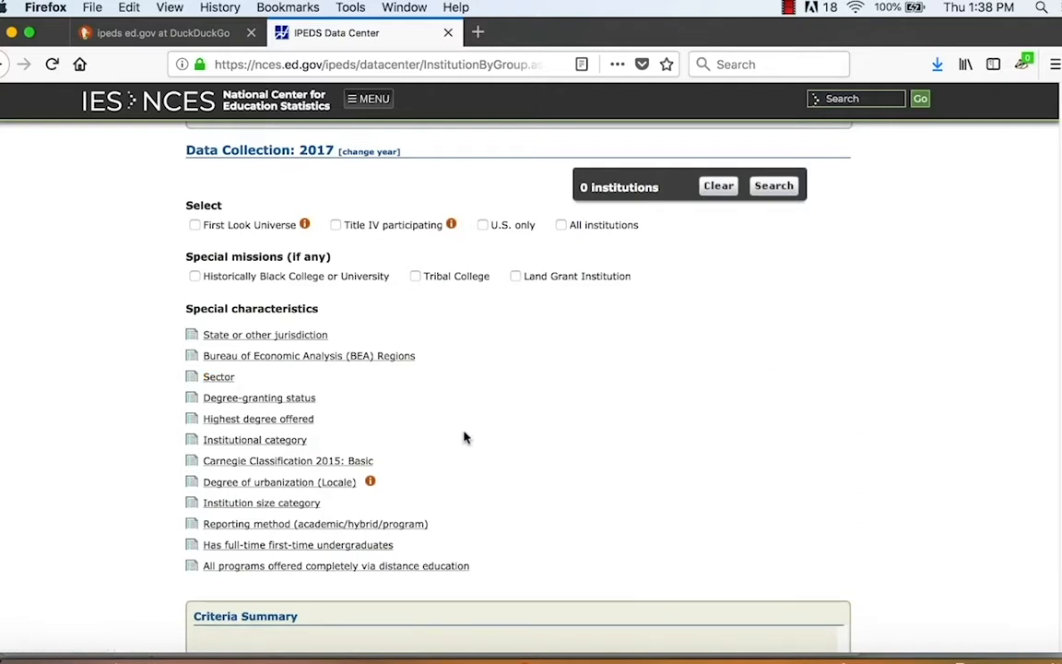
left_click(286, 420)
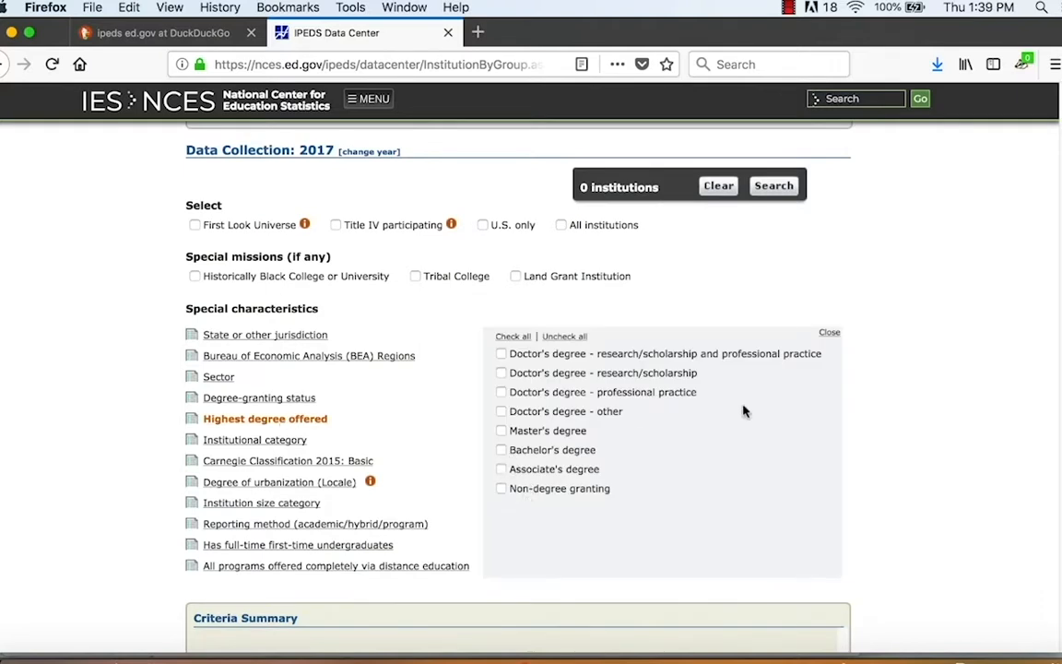
left_click(832, 334)
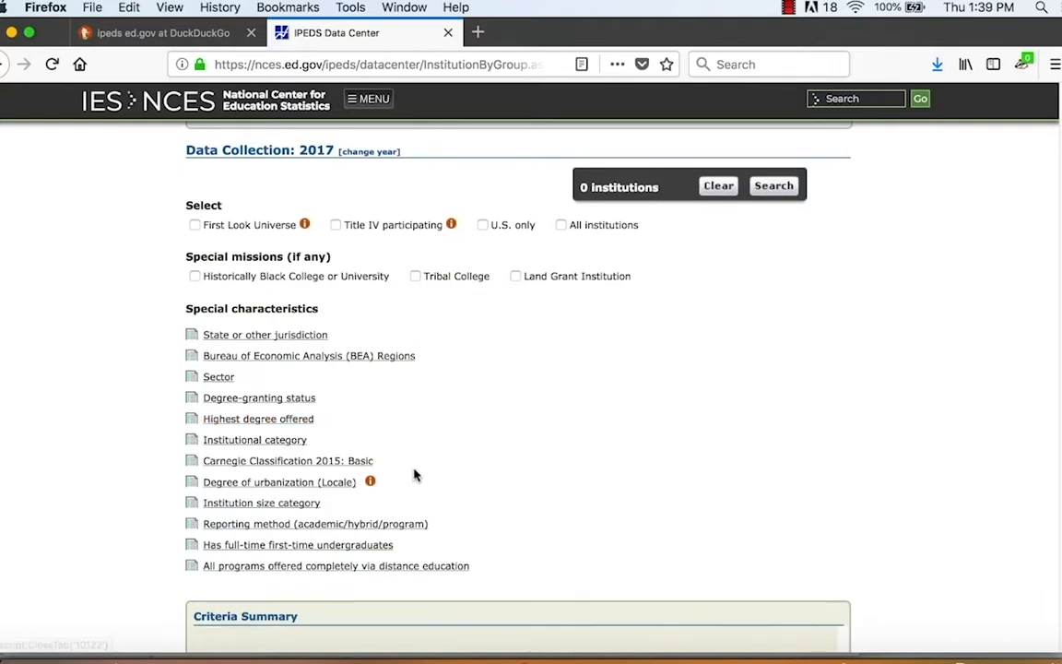
Look through the Carnegie Classification 2015: Basic categories without selecting any, closing the list when done
left_click(323, 463)
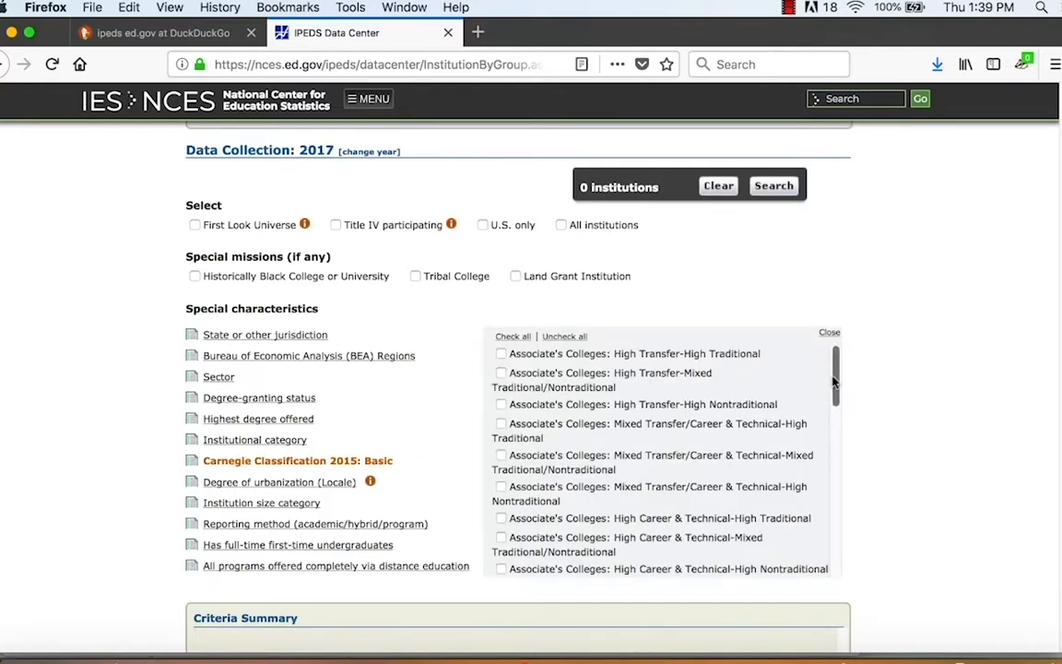
left_click_drag(834, 383, 826, 373)
scroll(827, 378, "down", 2)
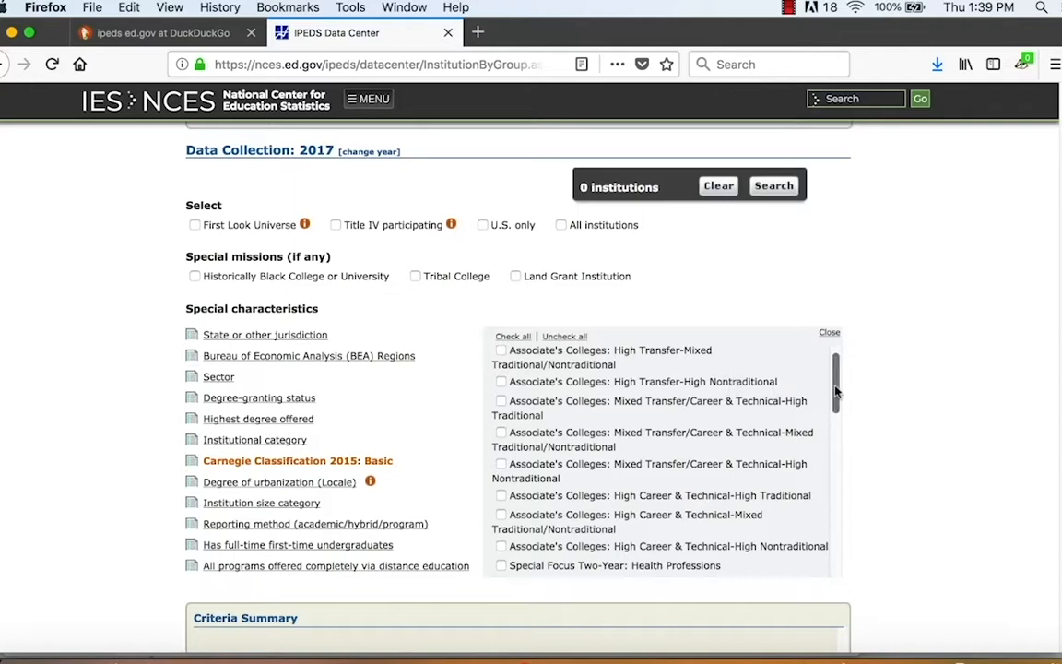
left_click_drag(836, 392, 846, 536)
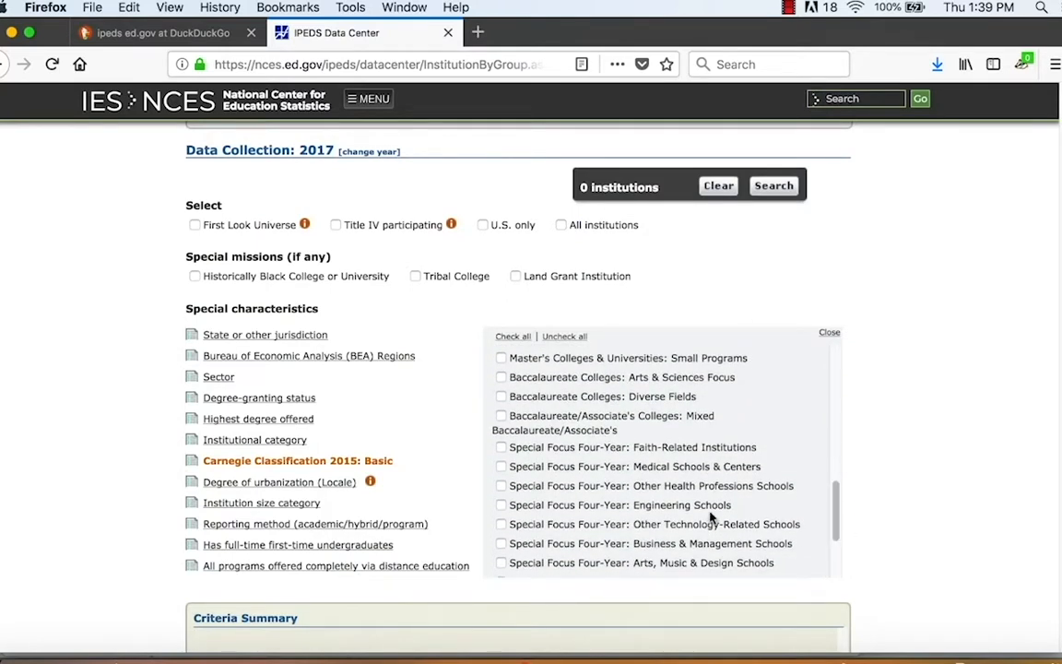
left_click(829, 333)
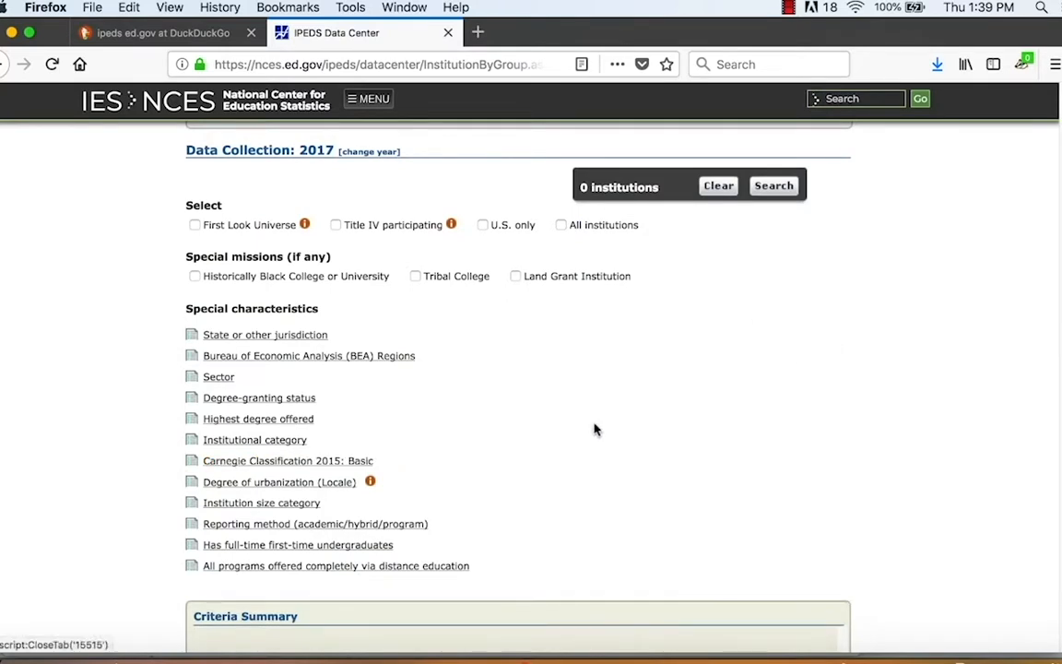
Examine the choices for degree of urbanization and for all programs offered completely via distance education
left_click(312, 483)
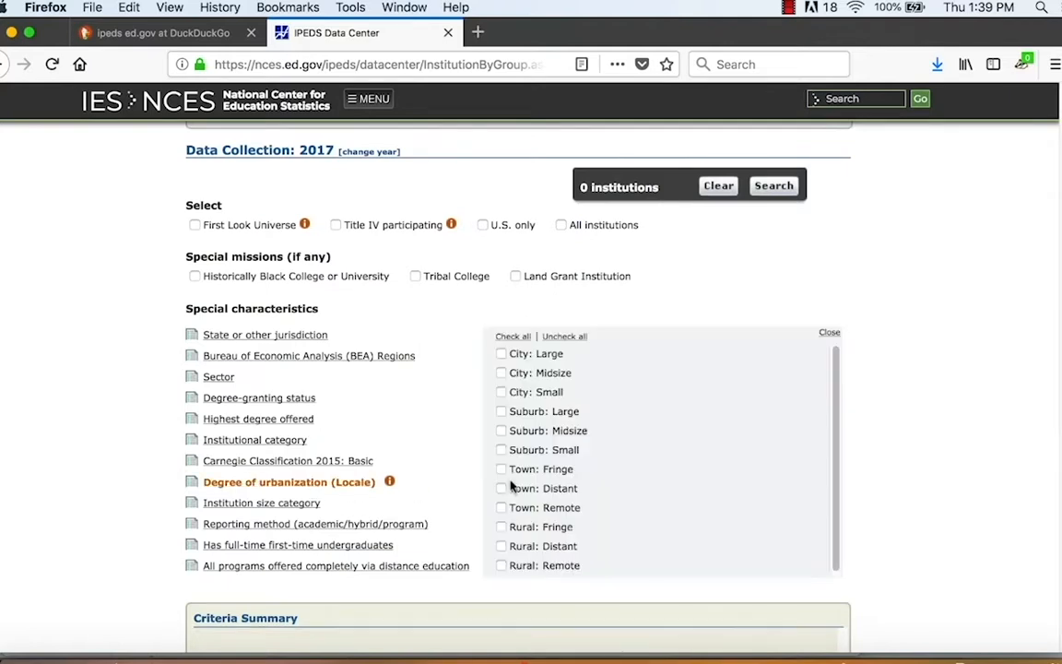
left_click(829, 335)
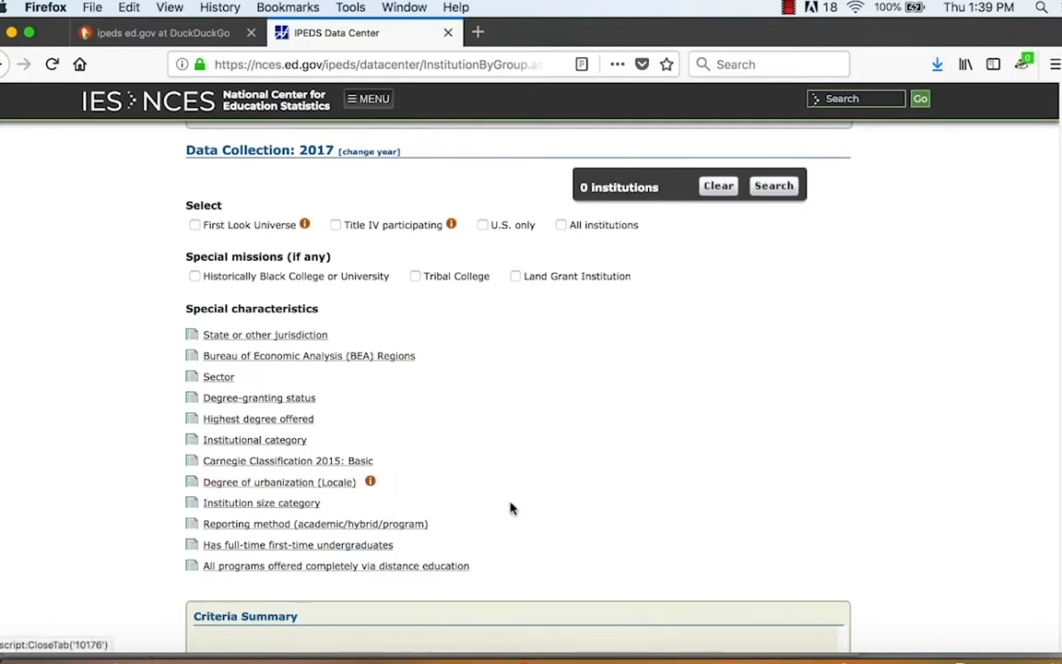
left_click(318, 566)
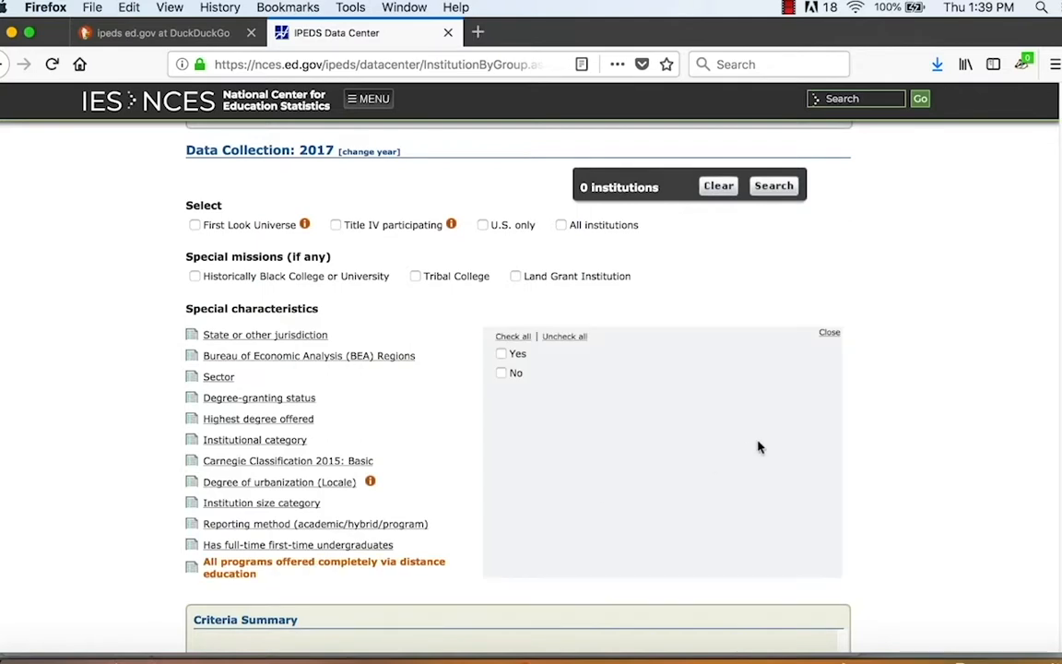
left_click(828, 333)
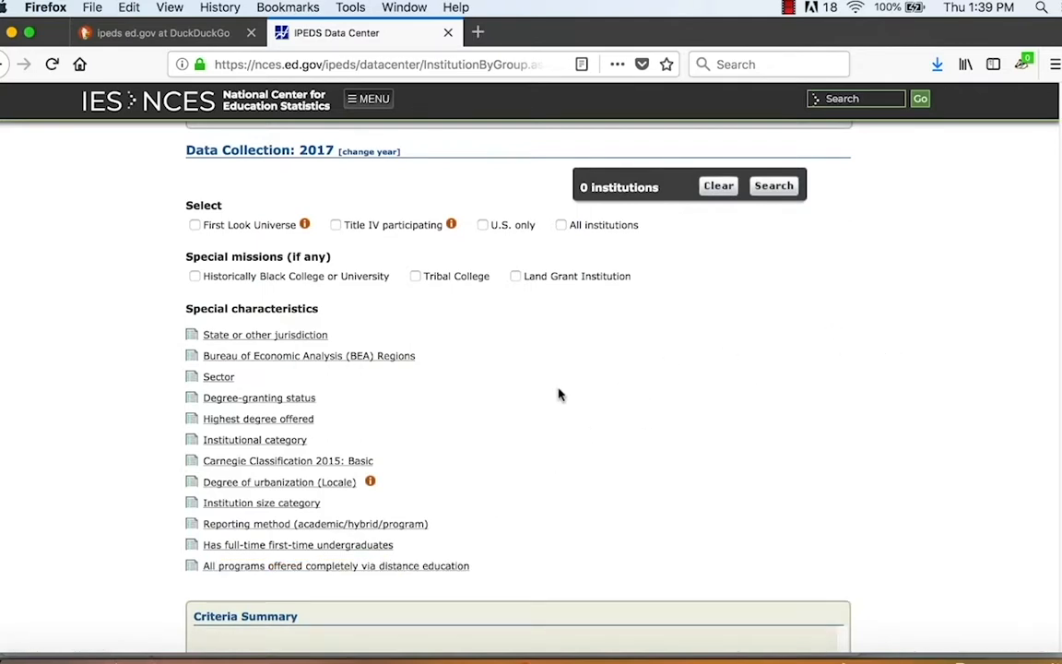
Restrict the state or other jurisdiction to Georgia and close the list of states
left_click(286, 339)
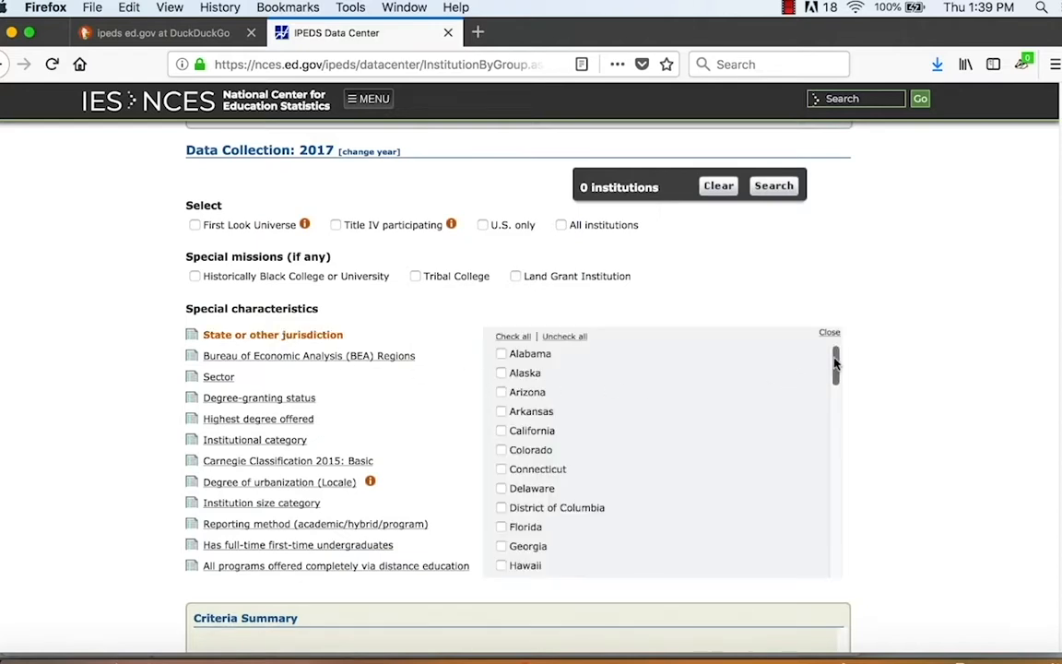
left_click_drag(837, 362, 836, 393)
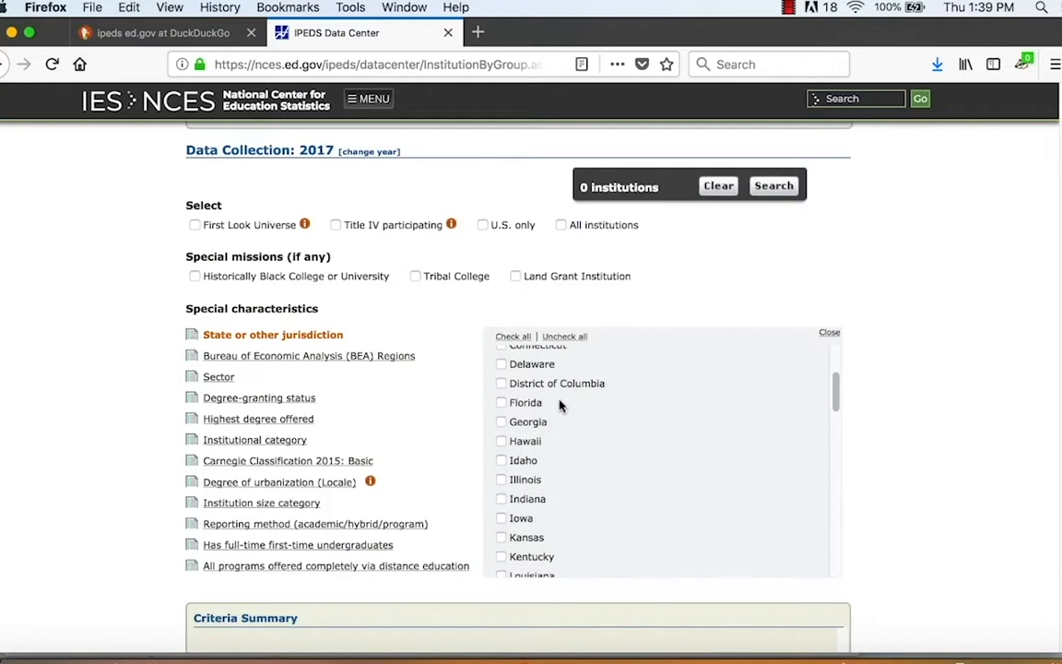
left_click(513, 422)
left_click(829, 334)
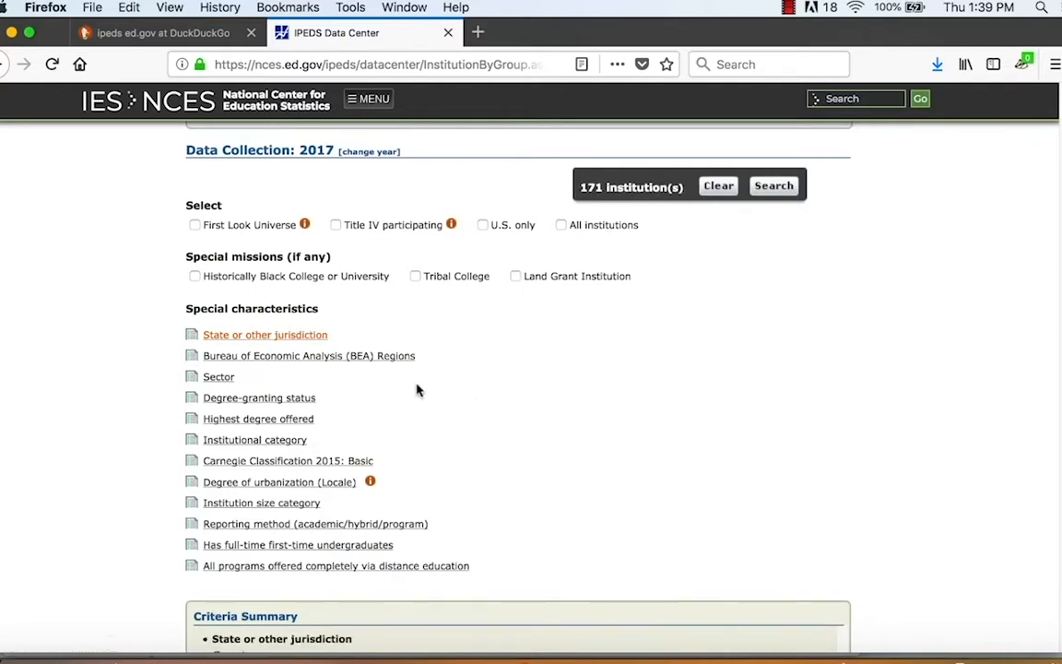
Restrict the sector to Public, 4-year or above and close the sector list
left_click(220, 378)
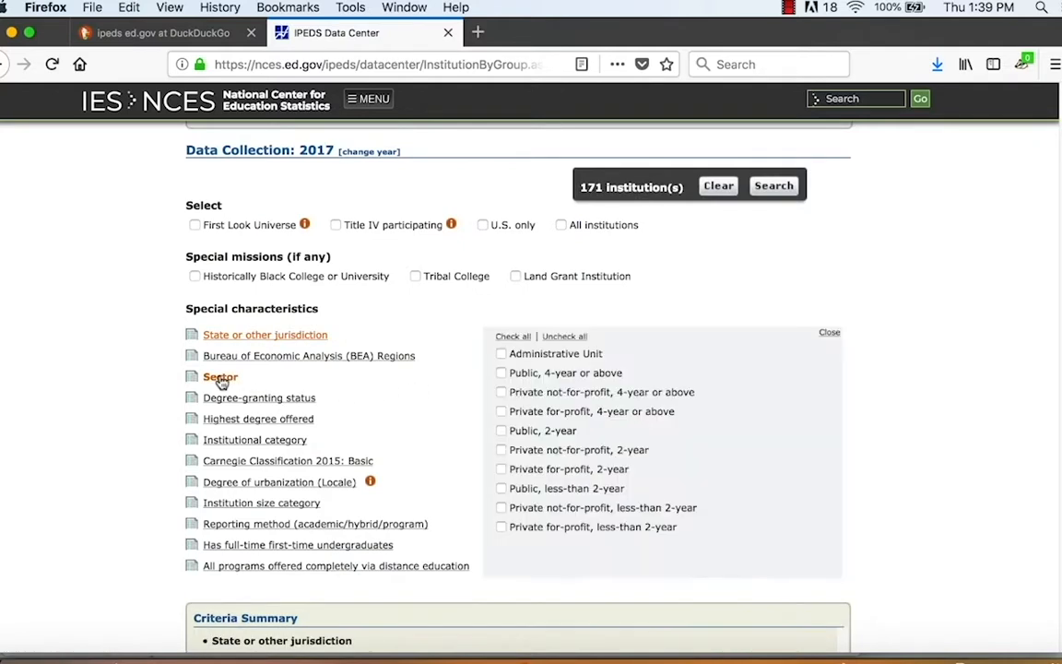
left_click(502, 375)
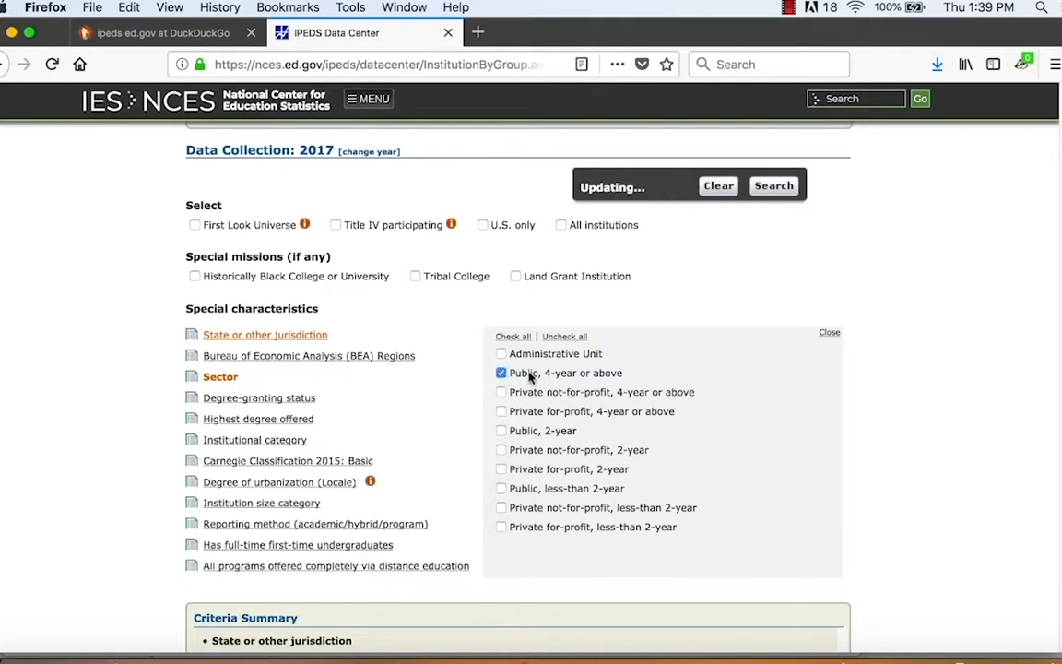
left_click(829, 335)
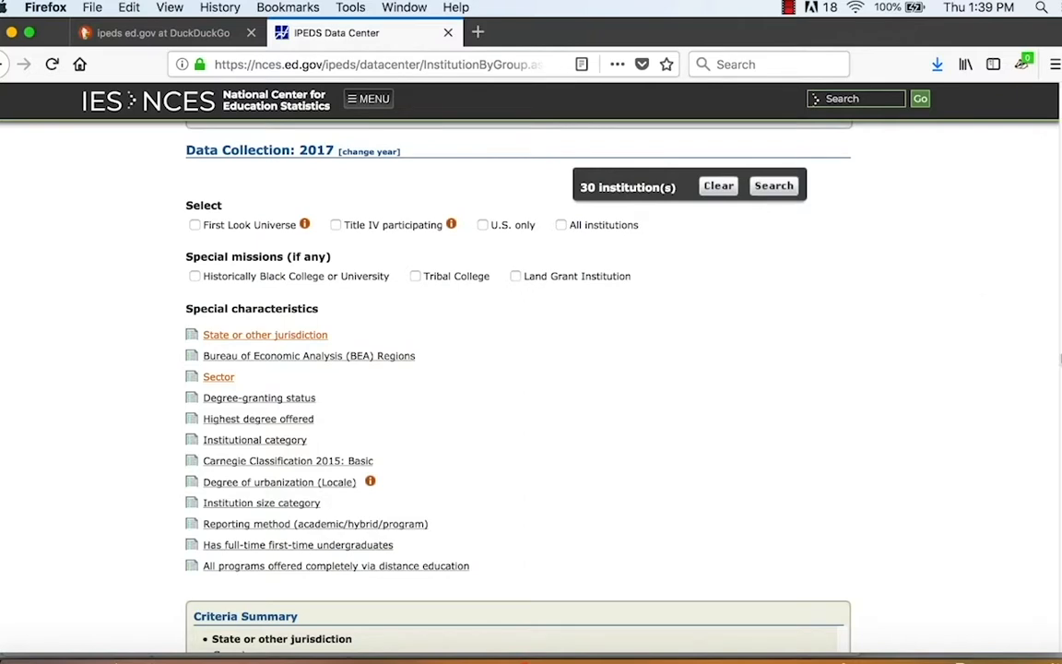
Search for institutions matching the chosen criteria and review the resulting My Institutions list
left_click_drag(1059, 353, 1048, 351)
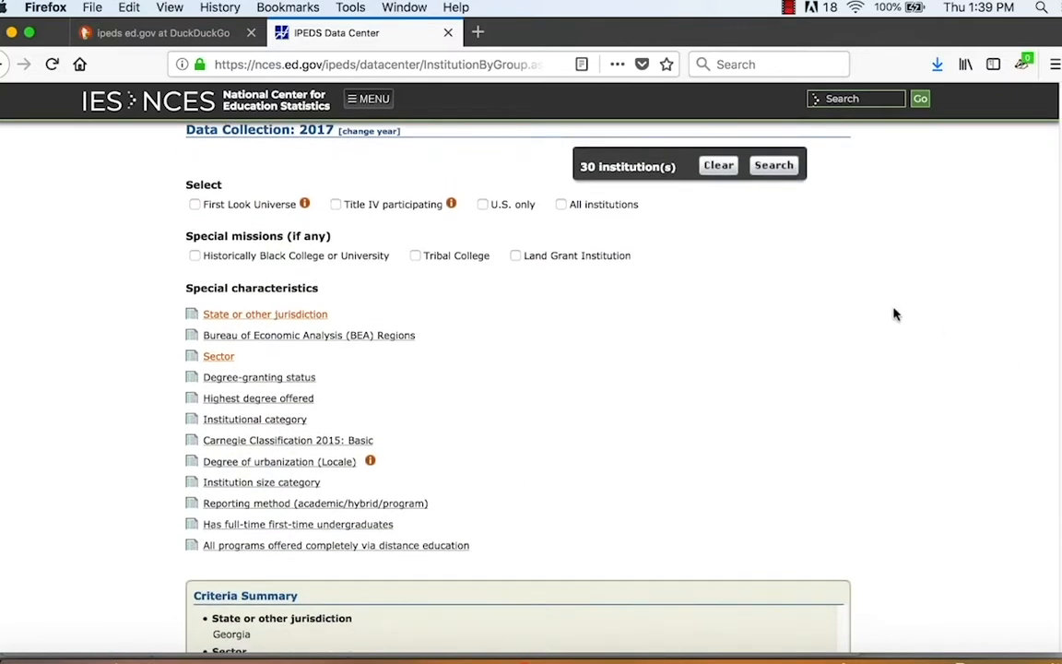
left_click(776, 166)
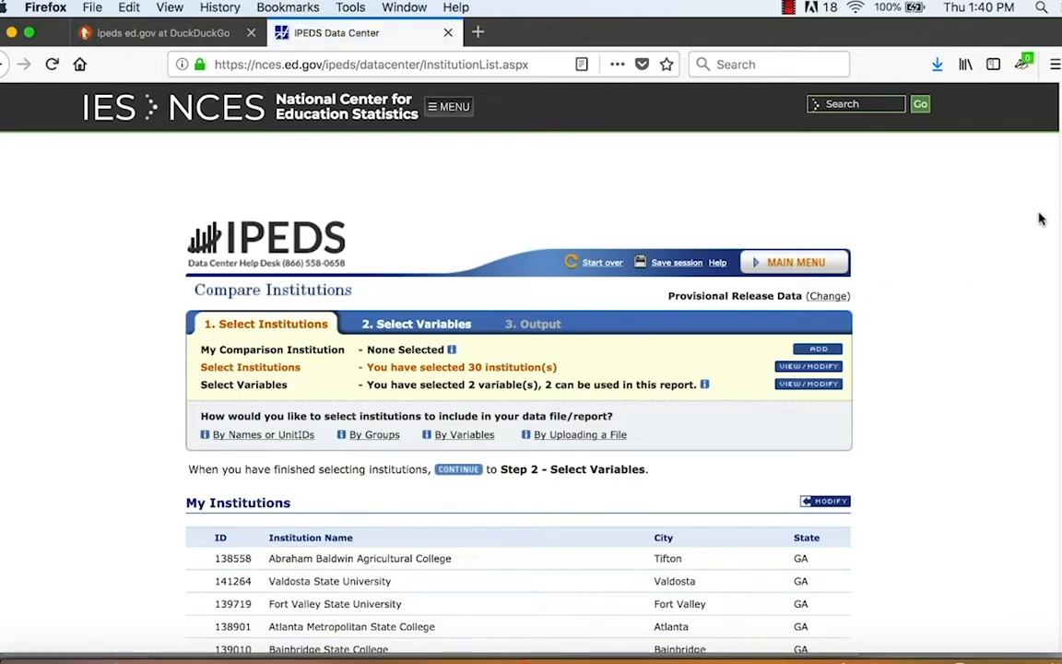
scroll(532, 387, "down", 8)
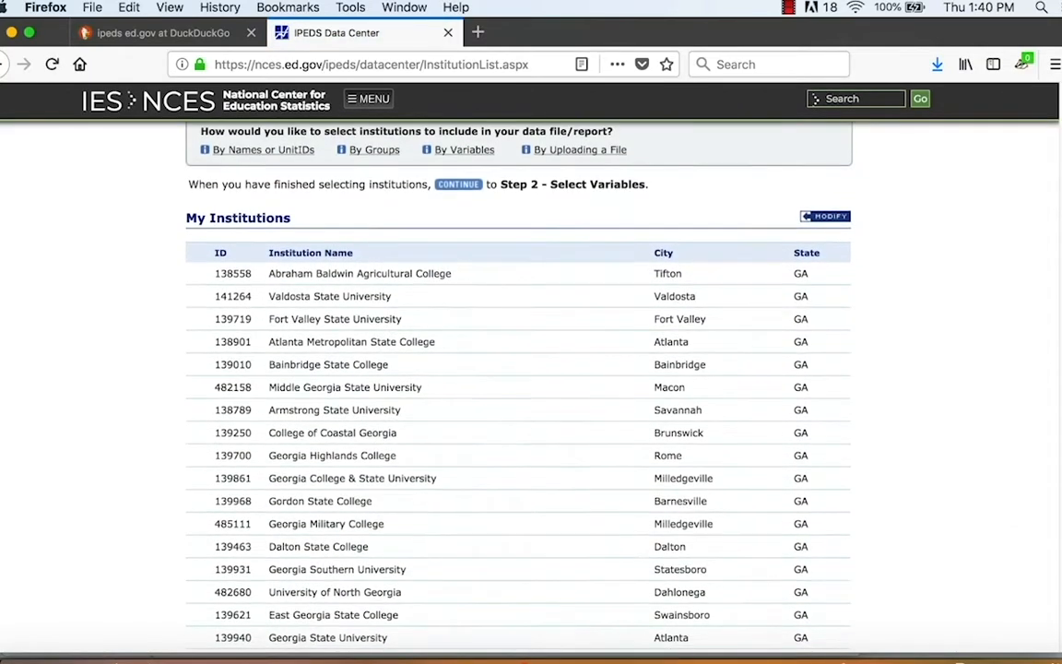
Continue to variable selection and delete State abbreviation and Sector of institution from My Variables
scroll(1061, 343, "up", 4)
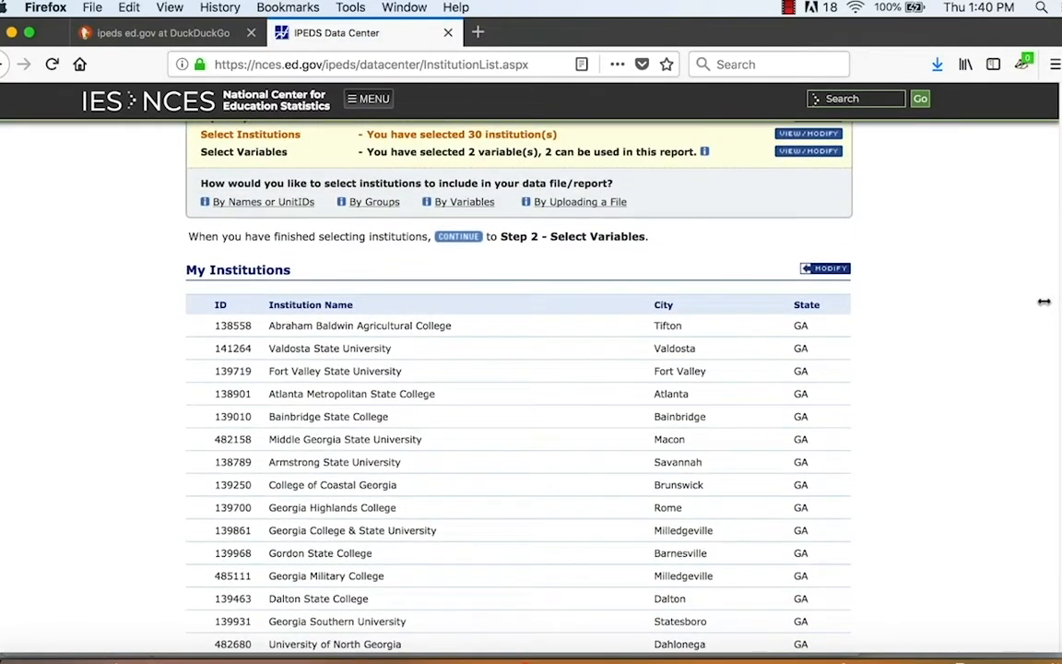
left_click(468, 285)
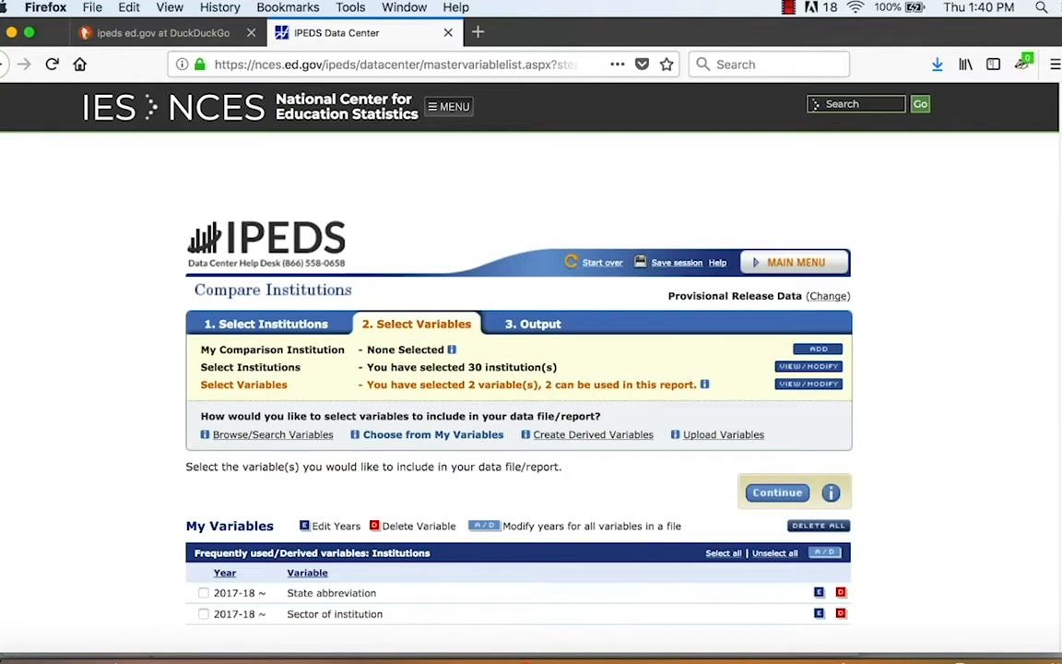
scroll(745, 408, "down", 2)
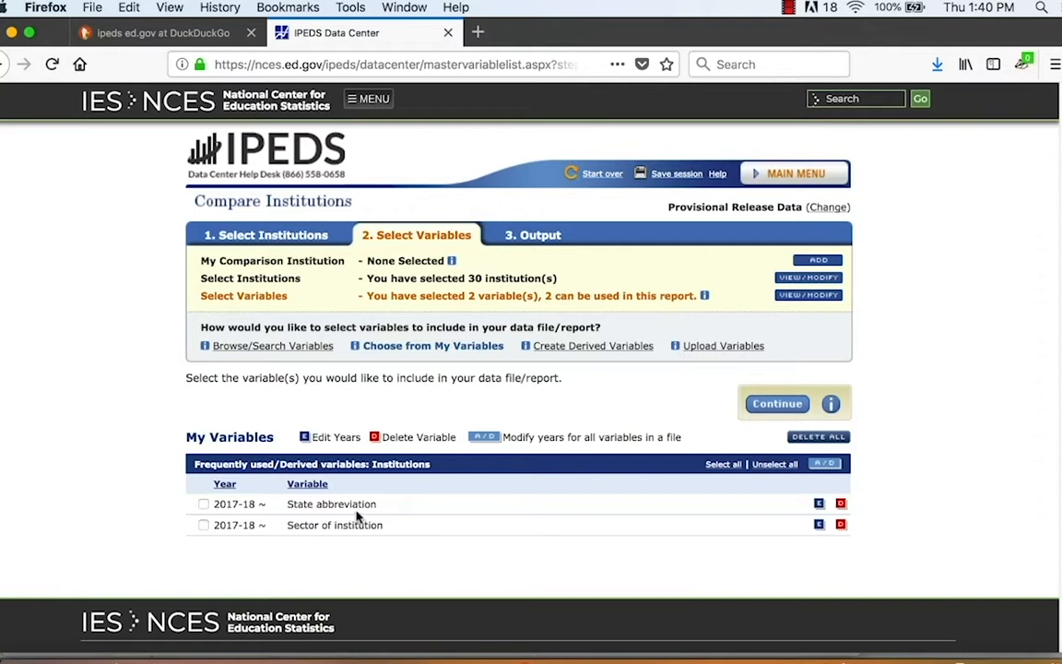
left_click(841, 503)
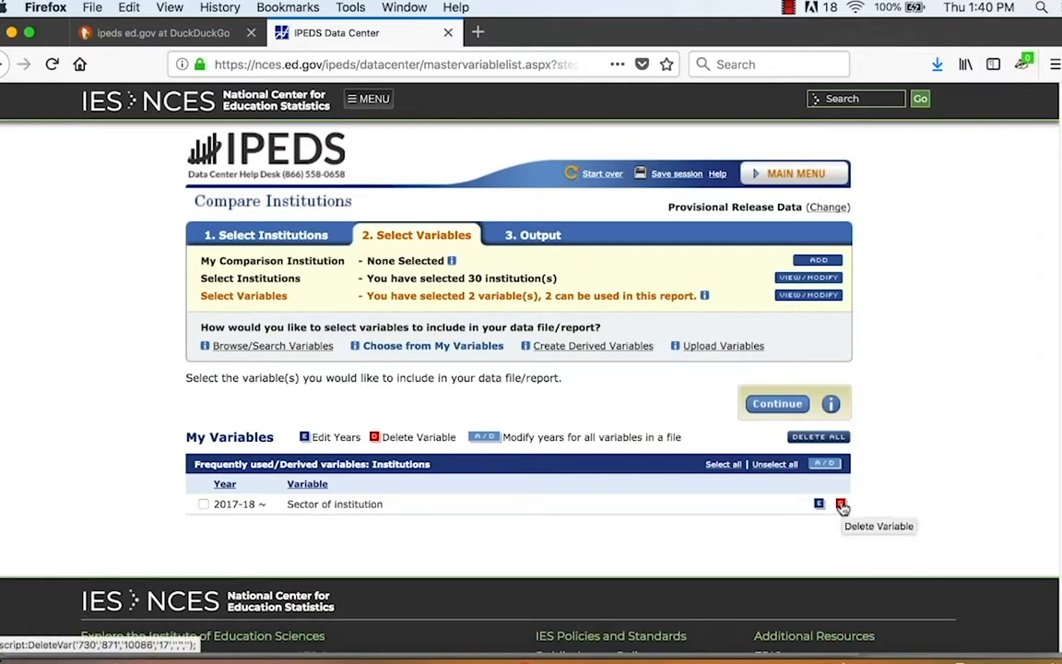
left_click(842, 504)
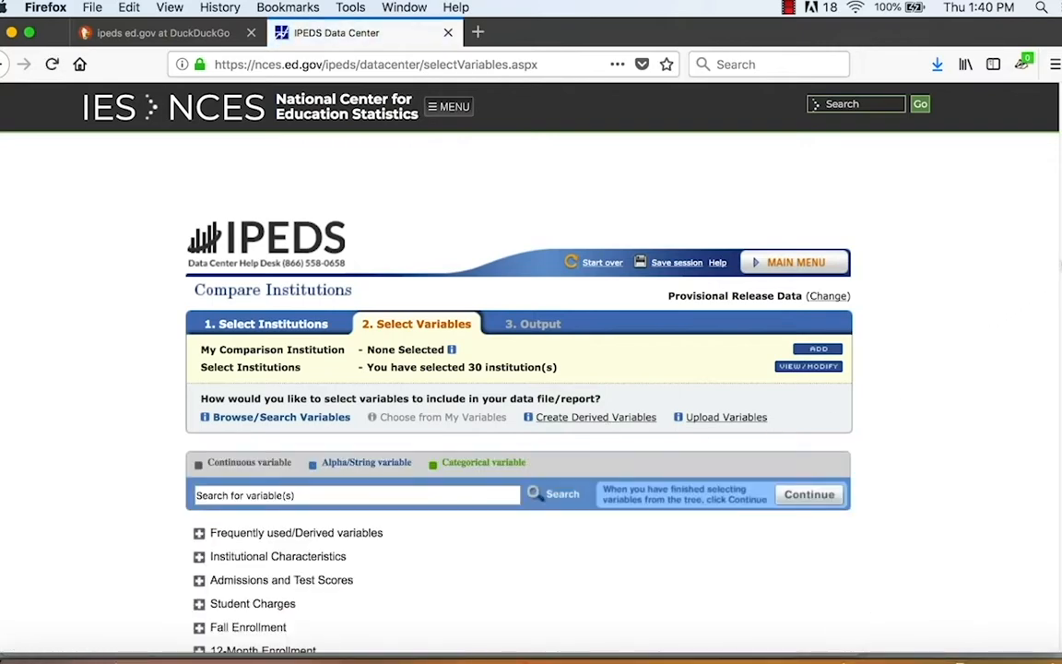
Examine the variable groups under Outcome Measures and Institutional Characteristics, collapsing each category again
scroll(531, 369, "down", 5)
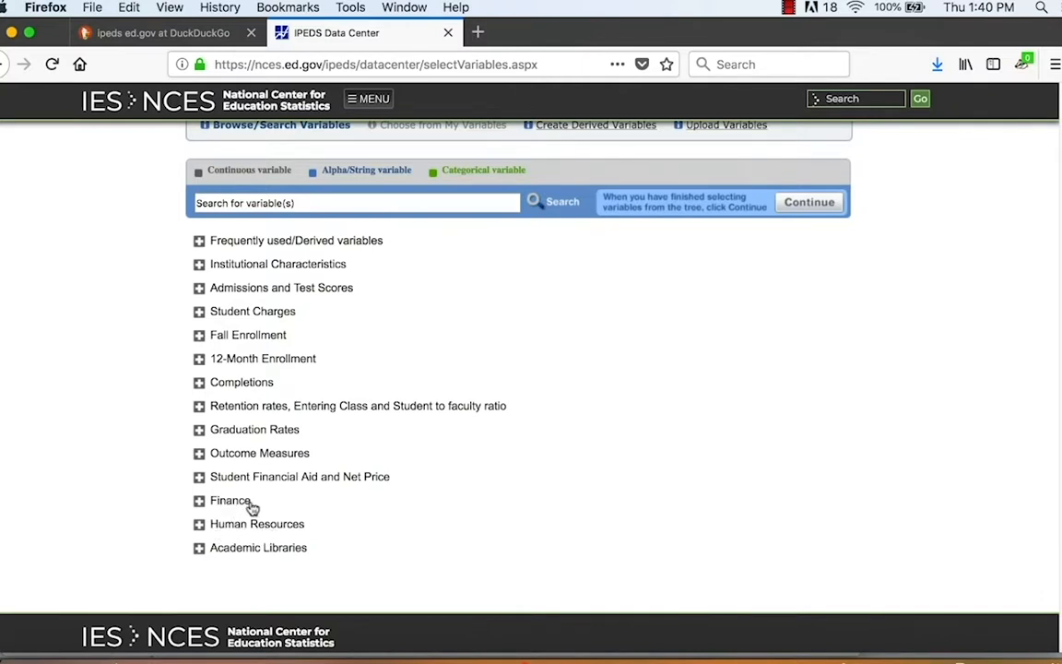
left_click(288, 456)
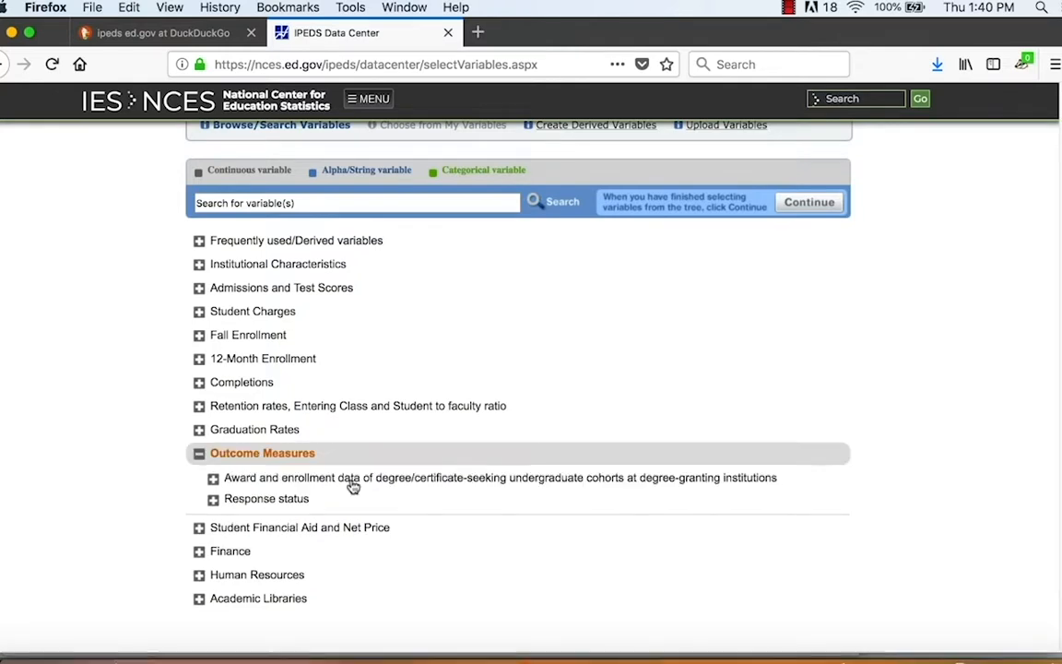
left_click(200, 455)
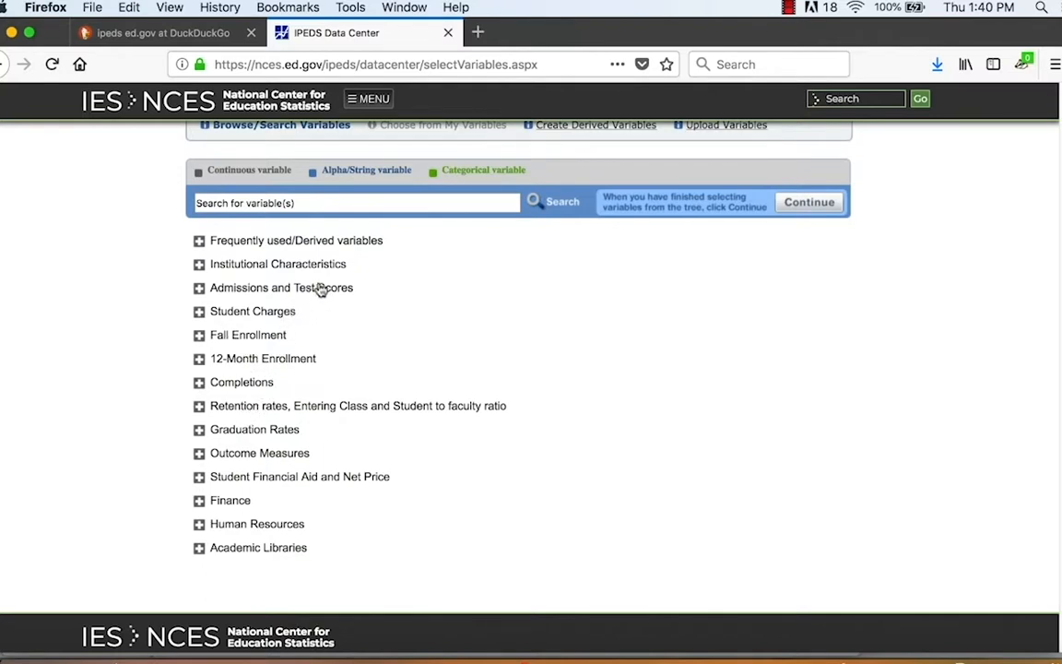
left_click(202, 264)
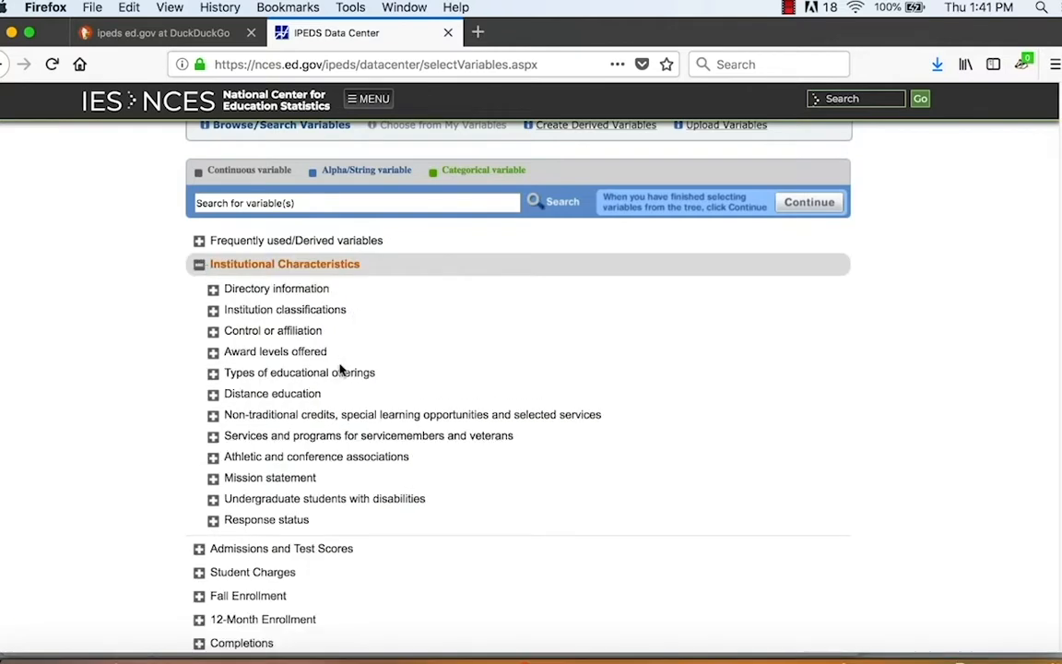
left_click(199, 267)
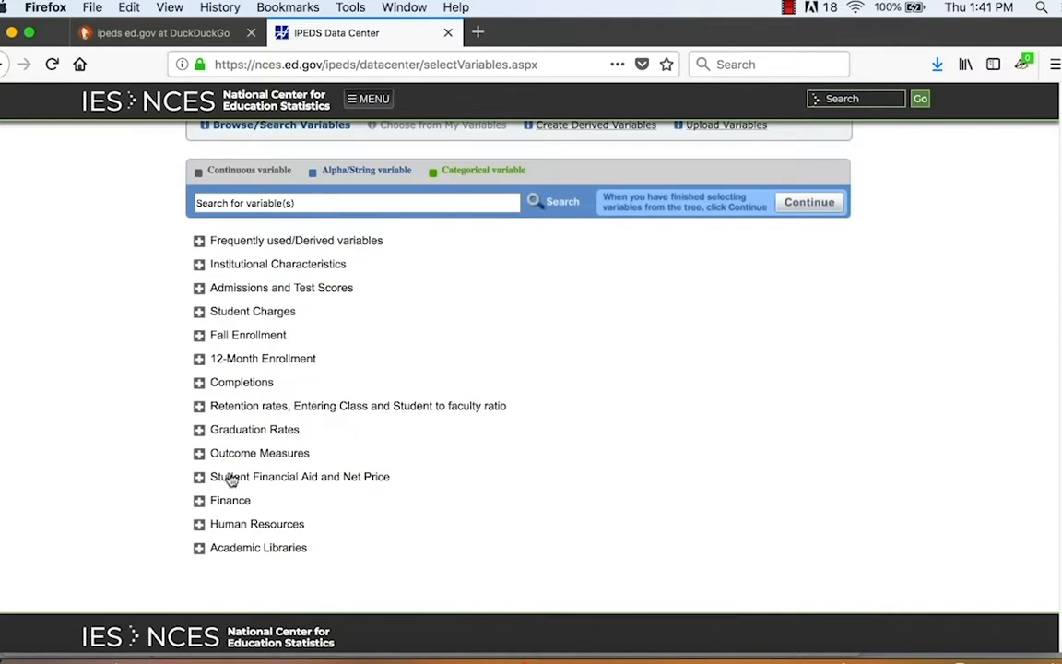
Select the 2015-16 current-year average net price variables for incomes 0-30,000 and 30,001-48,000 at public institutions, then collapse the net price group
left_click(199, 478)
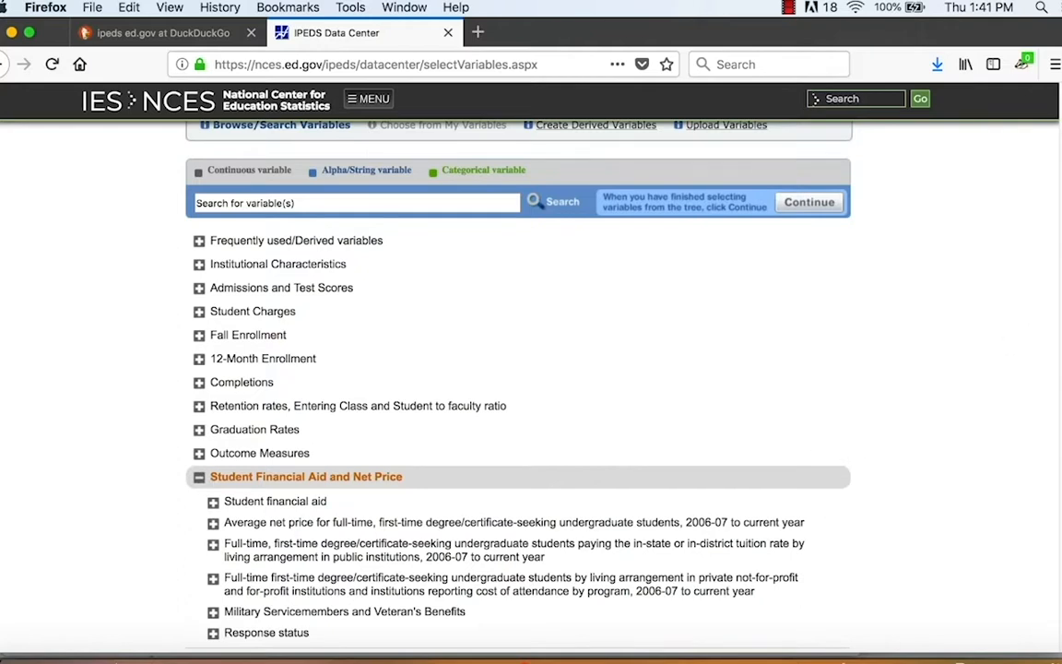
scroll(281, 445, "down", 3)
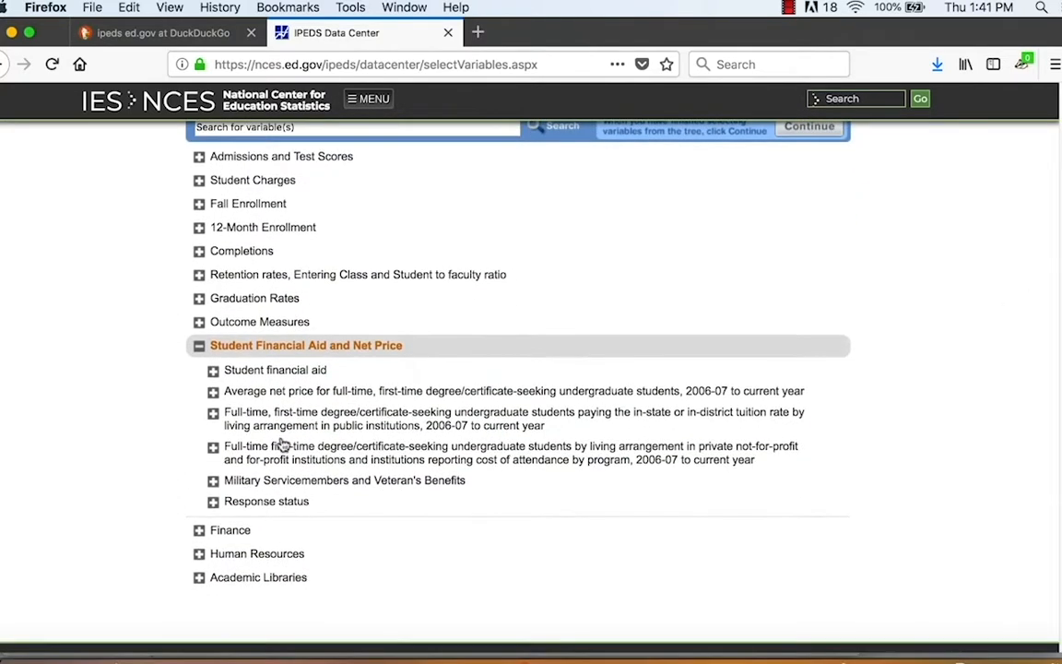
left_click(213, 393)
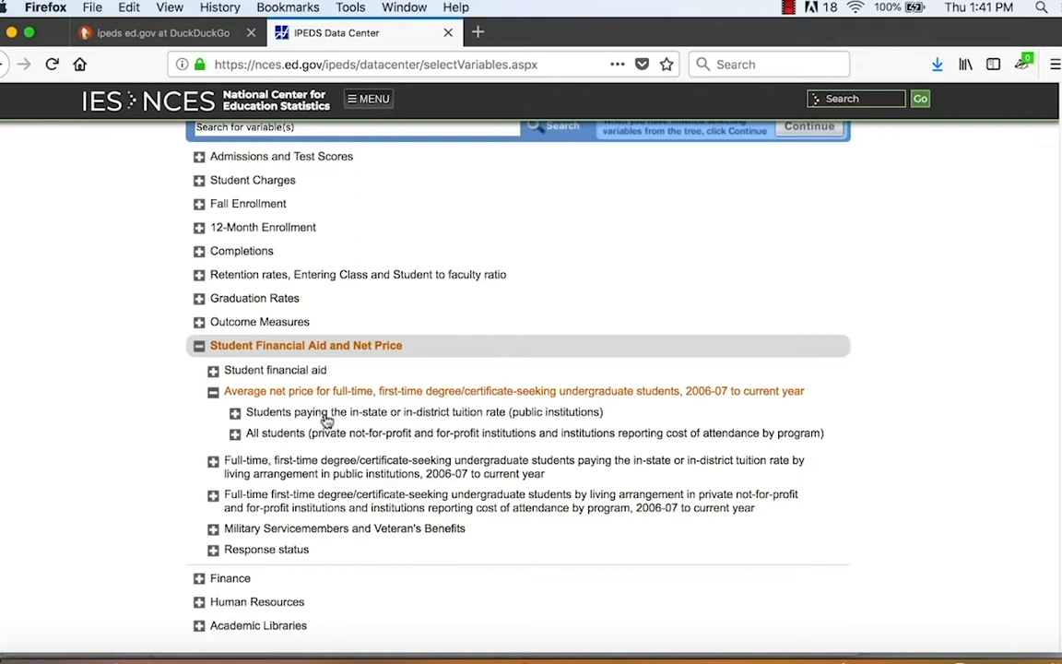
left_click(235, 414)
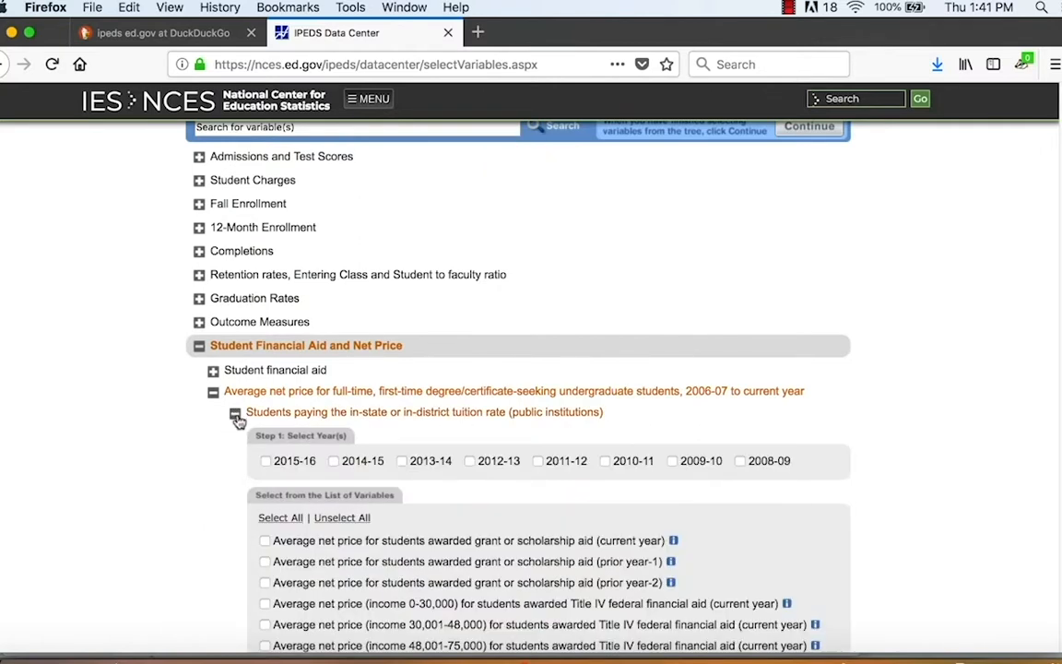
left_click(266, 461)
scroll(537, 443, "down", 5)
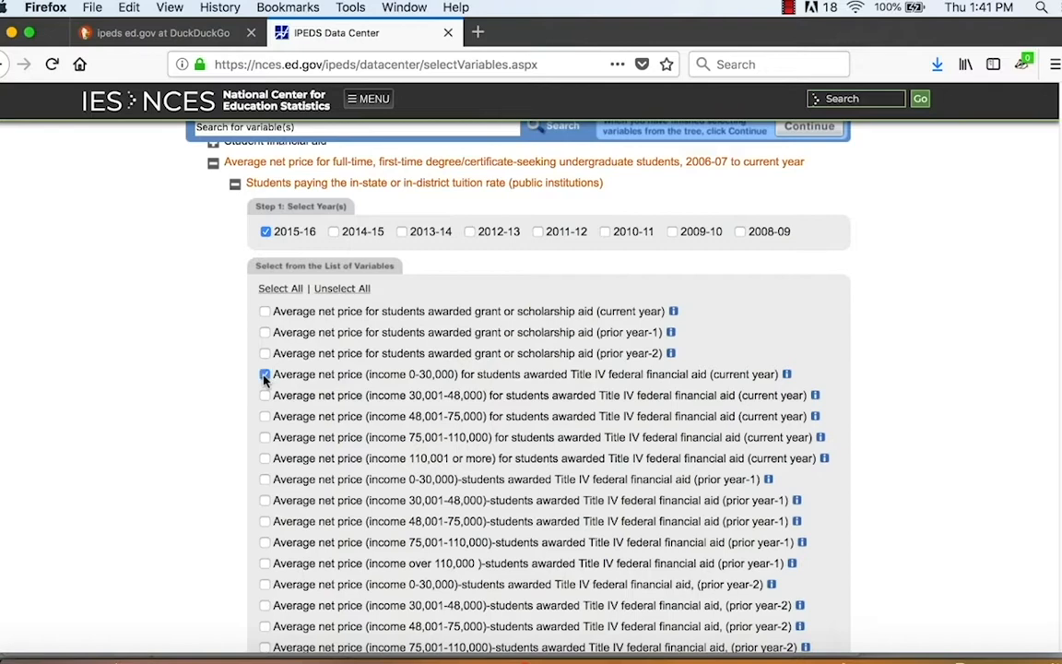
scroll(265, 386, "up", 1)
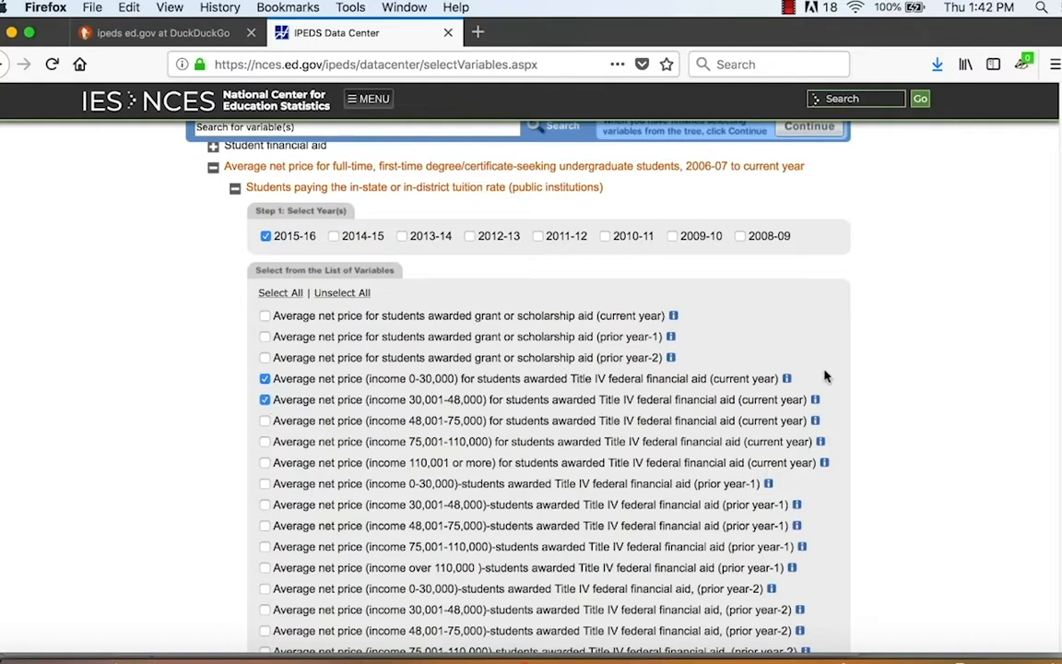
scroll(1060, 348, "down", 6)
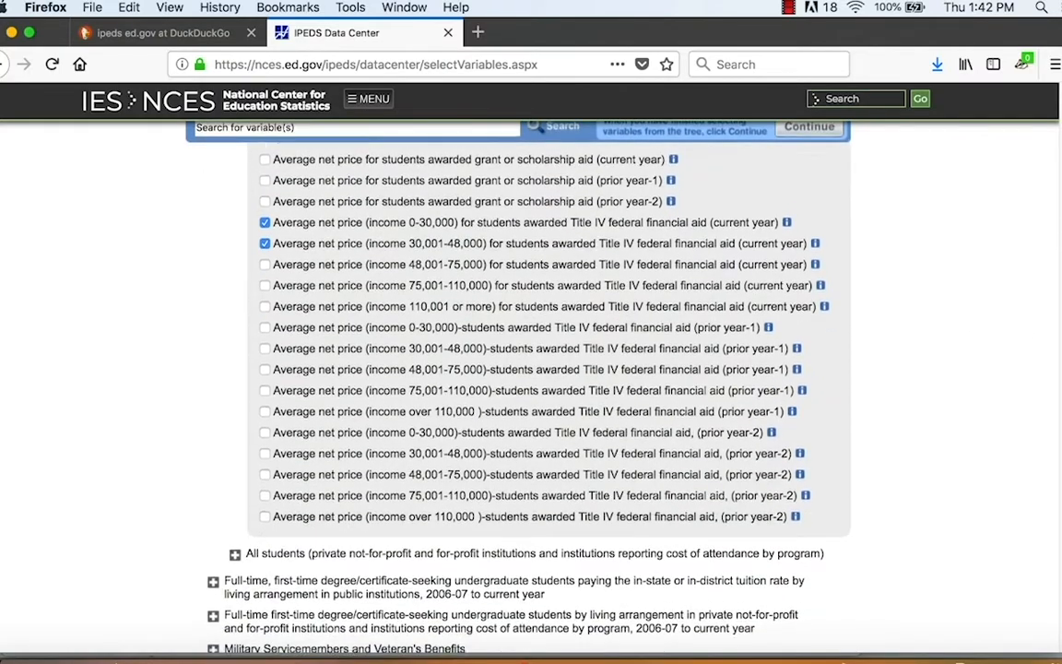
scroll(1046, 355, "up", 4)
scroll(1046, 355, "up", 4)
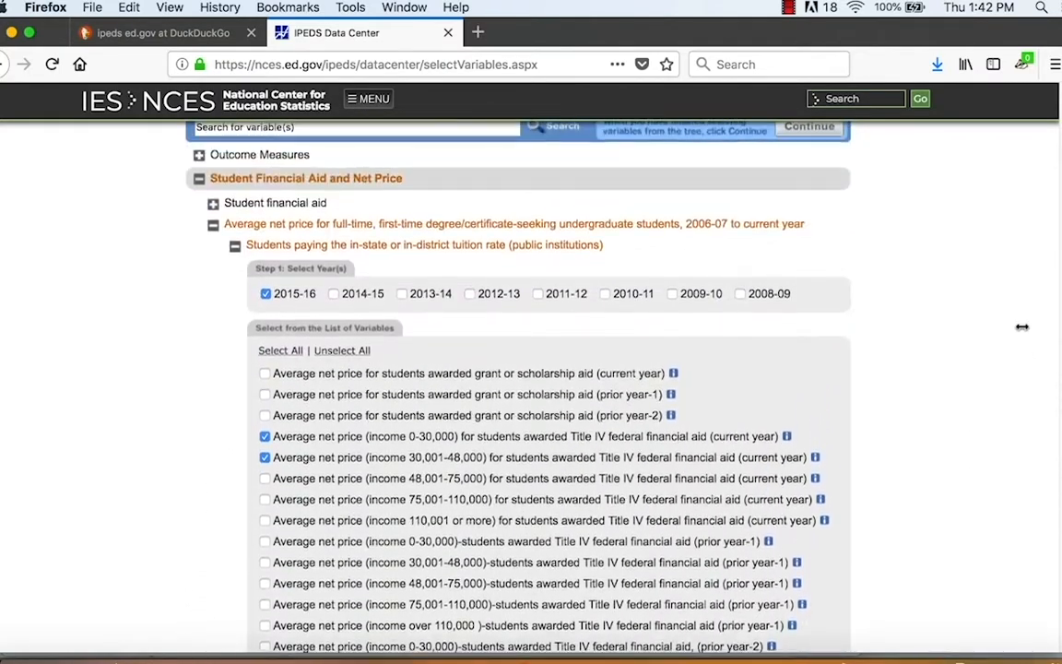
left_click(234, 251)
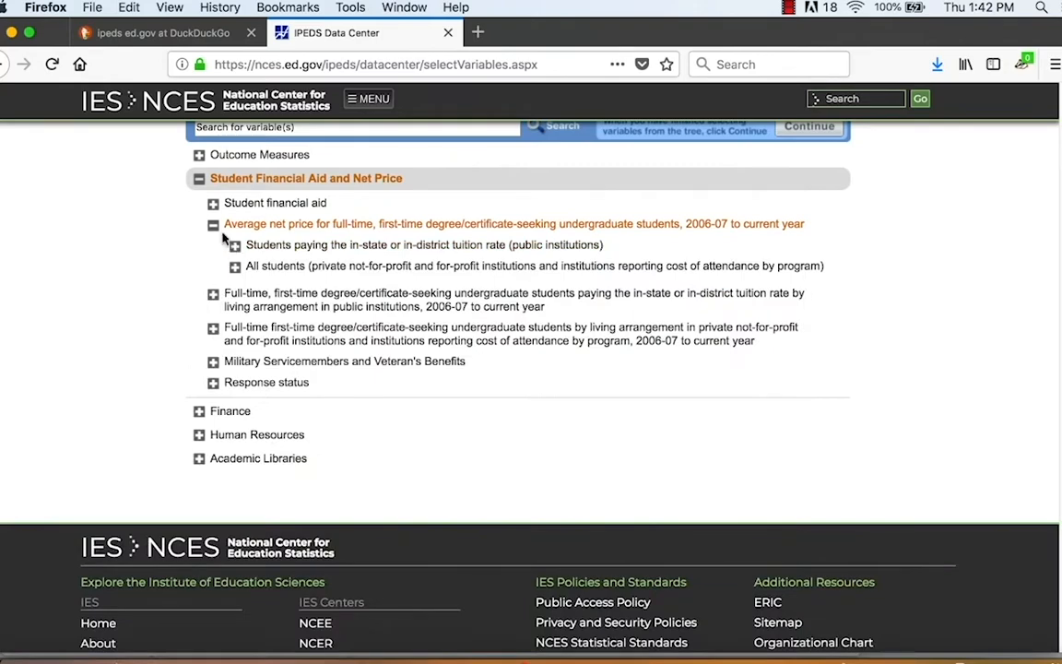
left_click(213, 227)
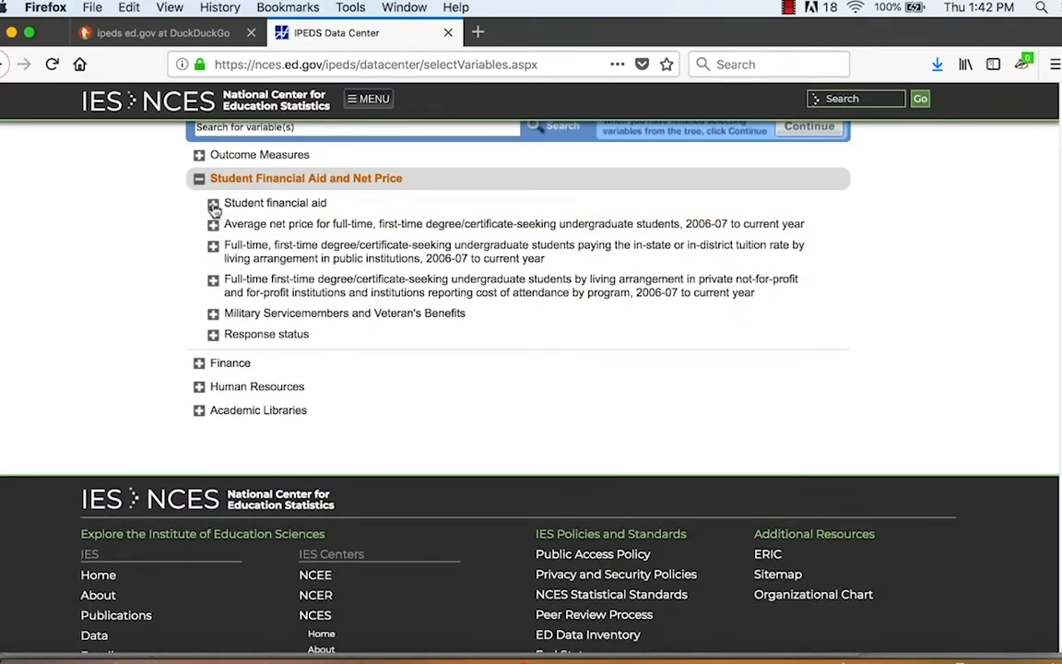
Under financial aid to all undergraduate students, select the number and percent awarded Pell grants for 2015-16
left_click(213, 203)
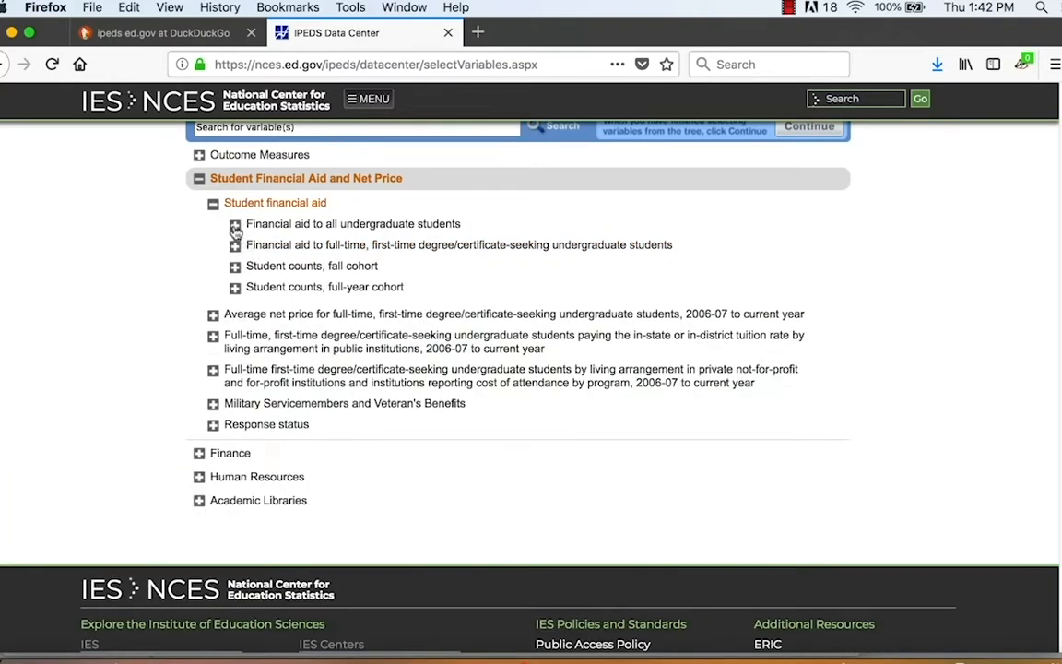
left_click(235, 225)
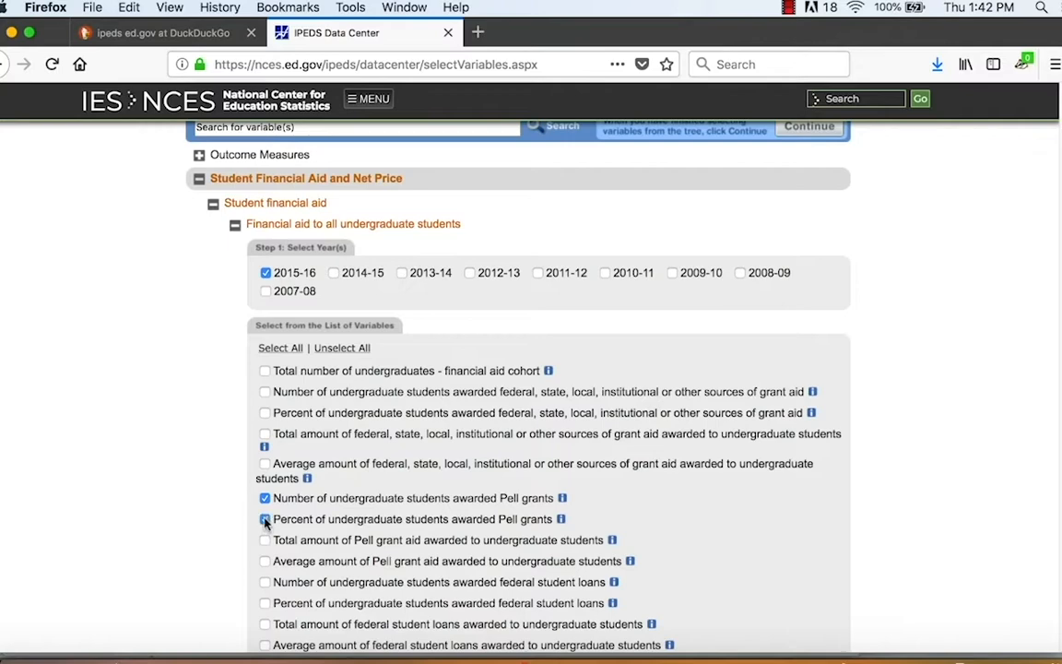
left_click(266, 521)
scroll(1032, 284, "down", 3)
scroll(1032, 284, "up", 6)
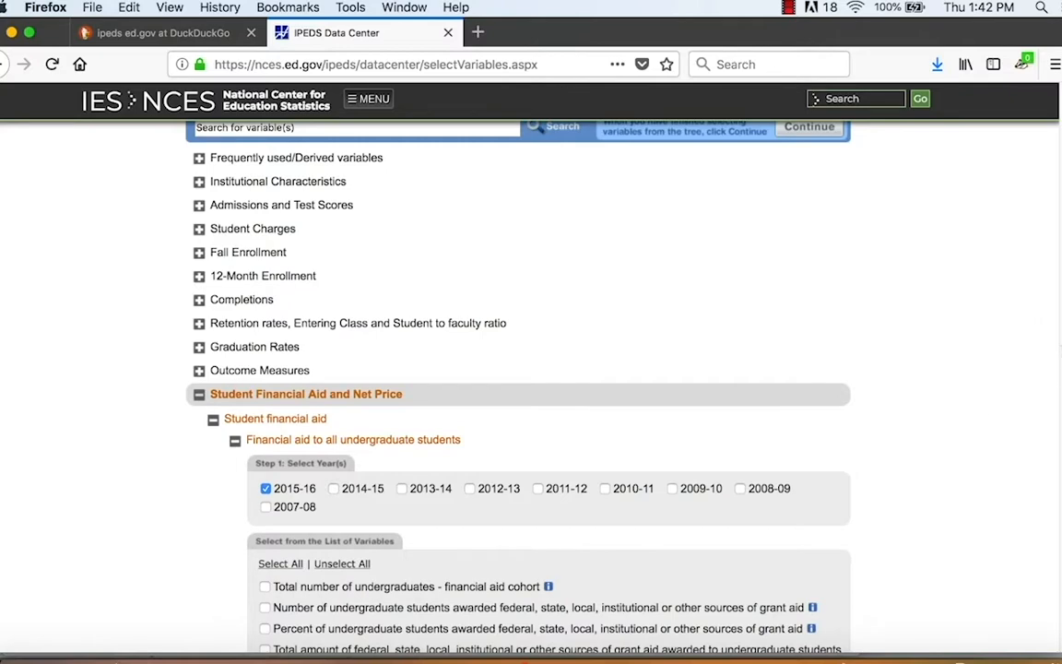
Add the selected variables to My Variables and continue with all of them to the output options
scroll(1055, 336, "up", 2)
left_click(821, 227)
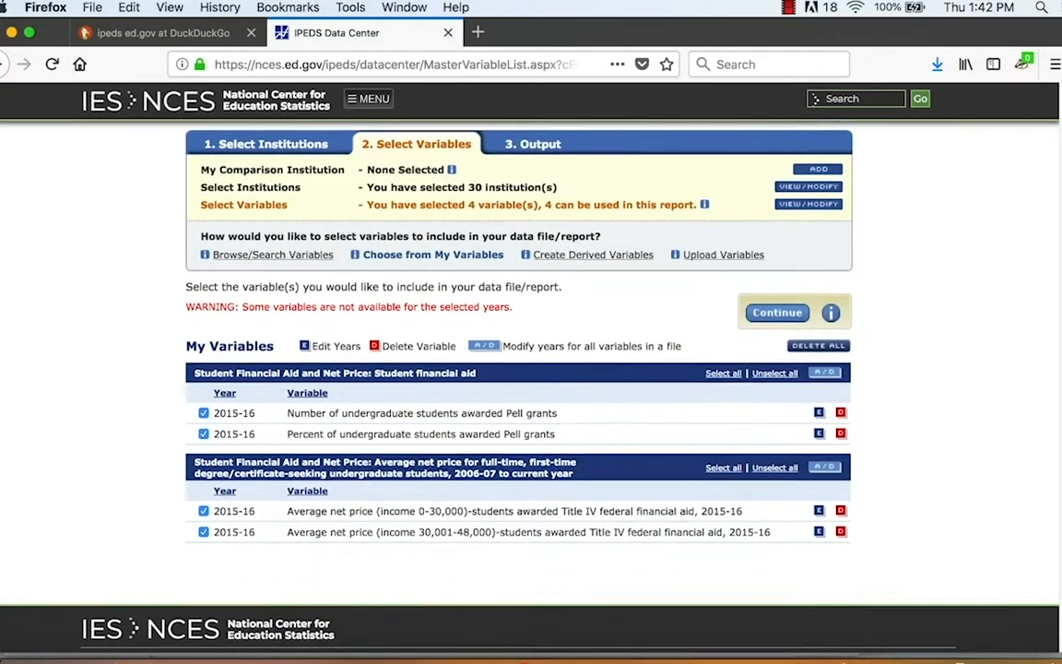
scroll(1057, 279, "down", 3)
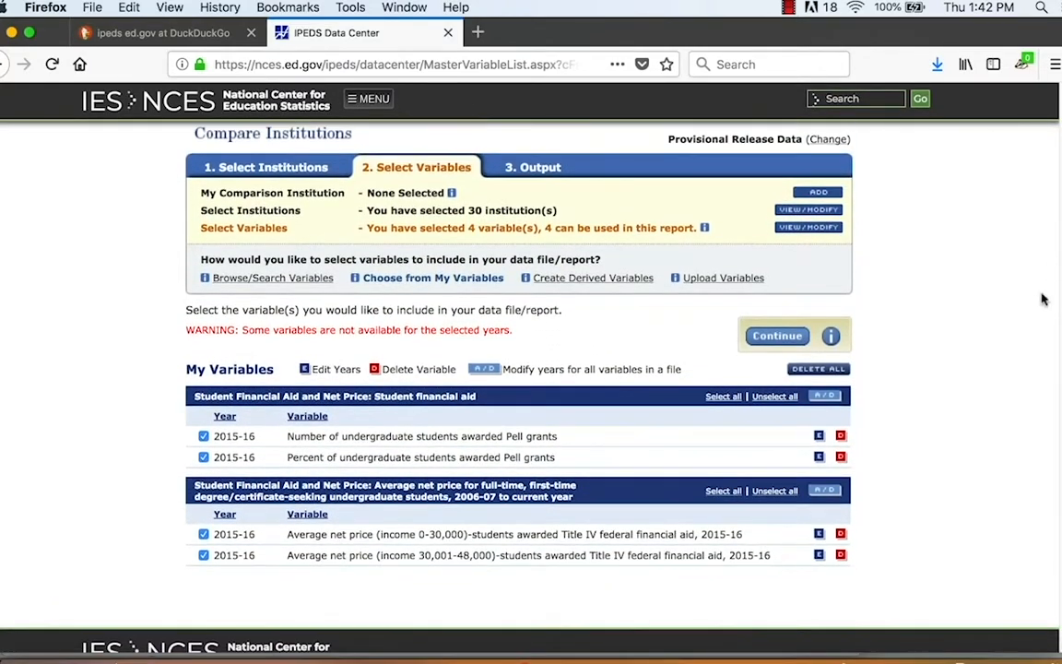
left_click(781, 338)
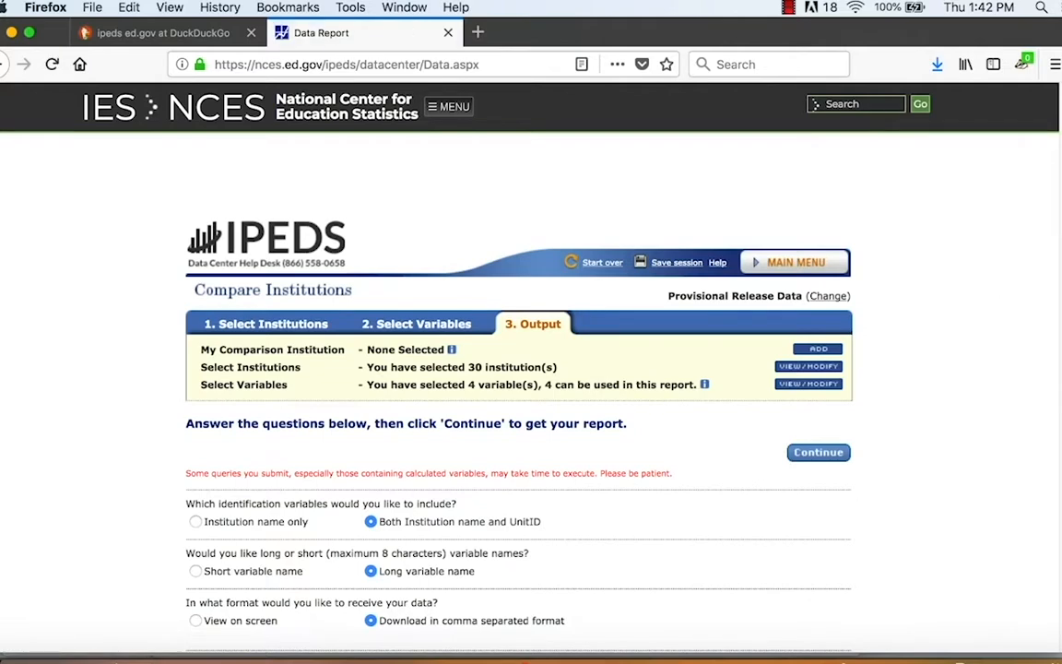
Generate the report as a comma separated file with long variable names, save it, and open the downloaded CSV in Excel
scroll(531, 387, "down", 3)
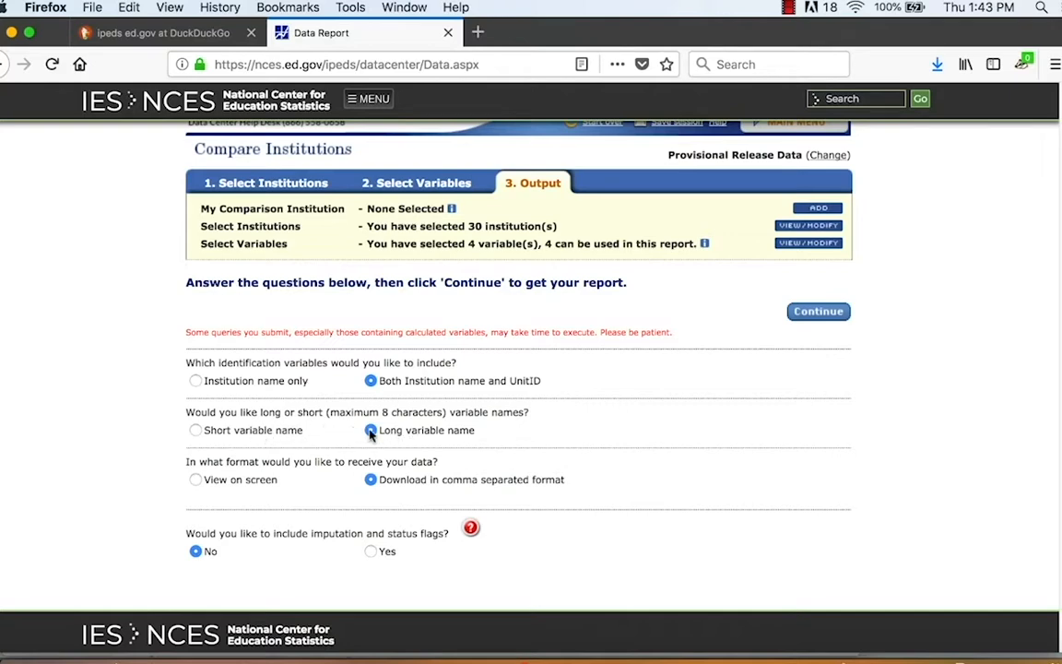
left_click(821, 313)
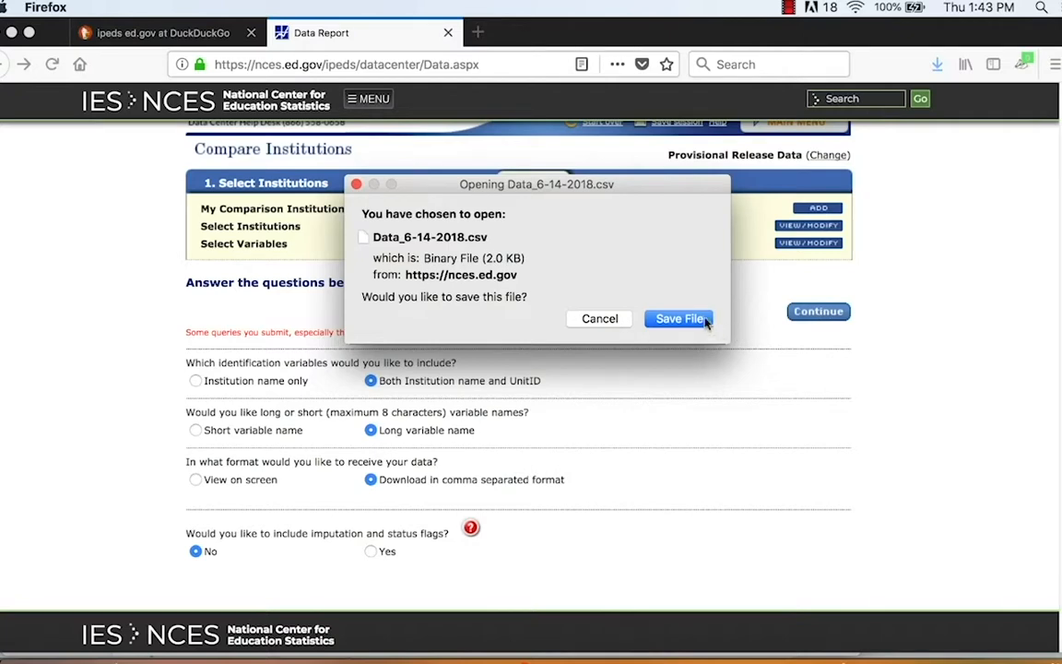
left_click(679, 320)
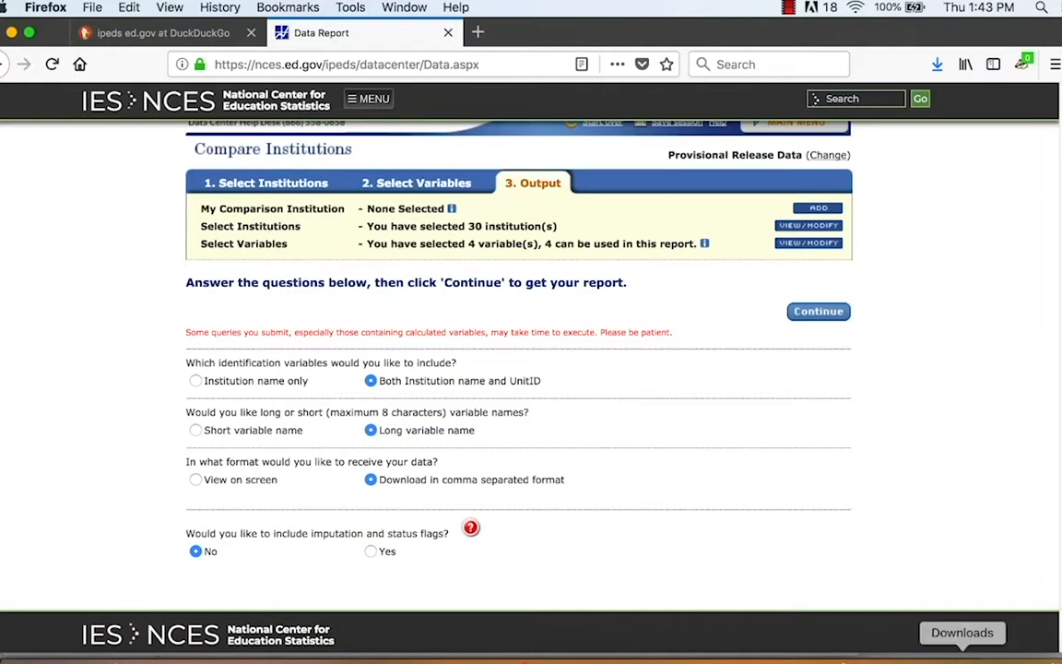
left_click(962, 656)
left_click(965, 627)
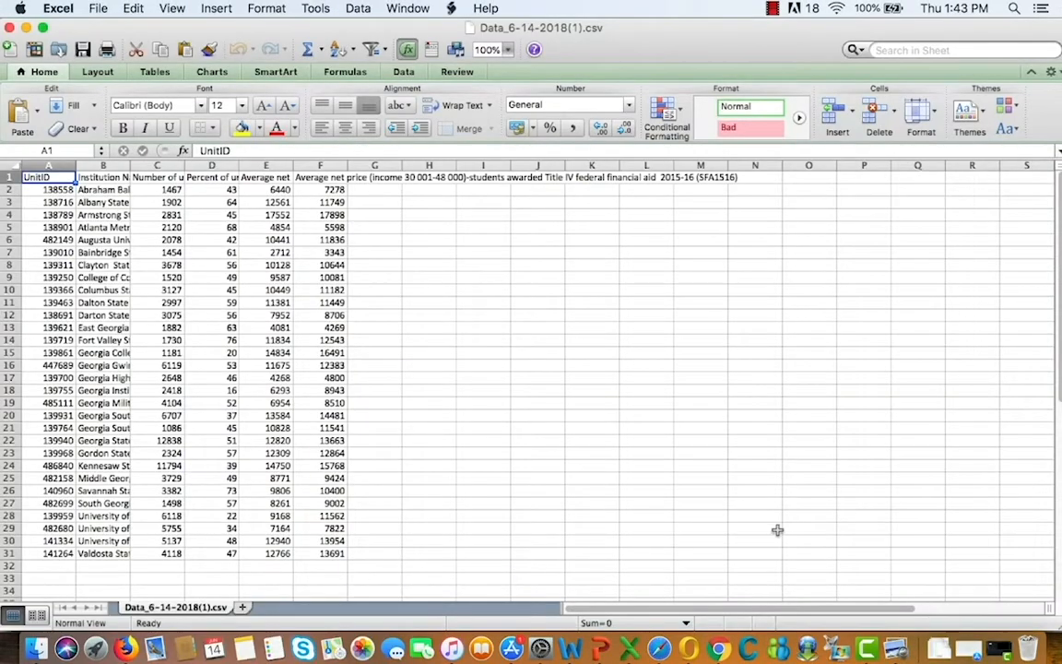
Turn on text wrapping for the header row of the spreadsheet
left_click(9, 176)
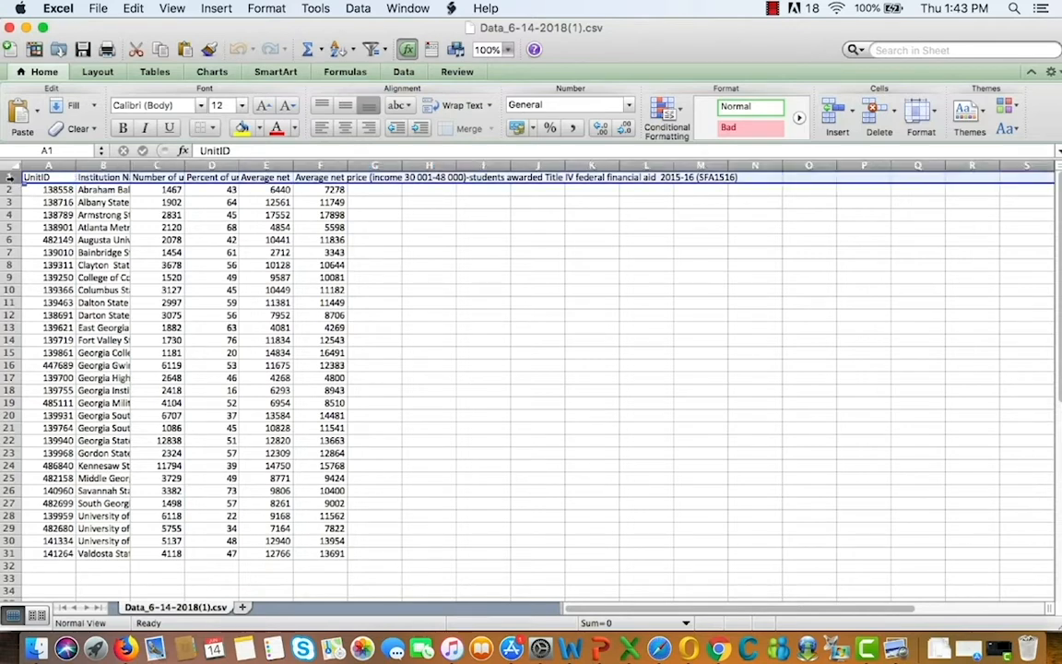
left_click(260, 11)
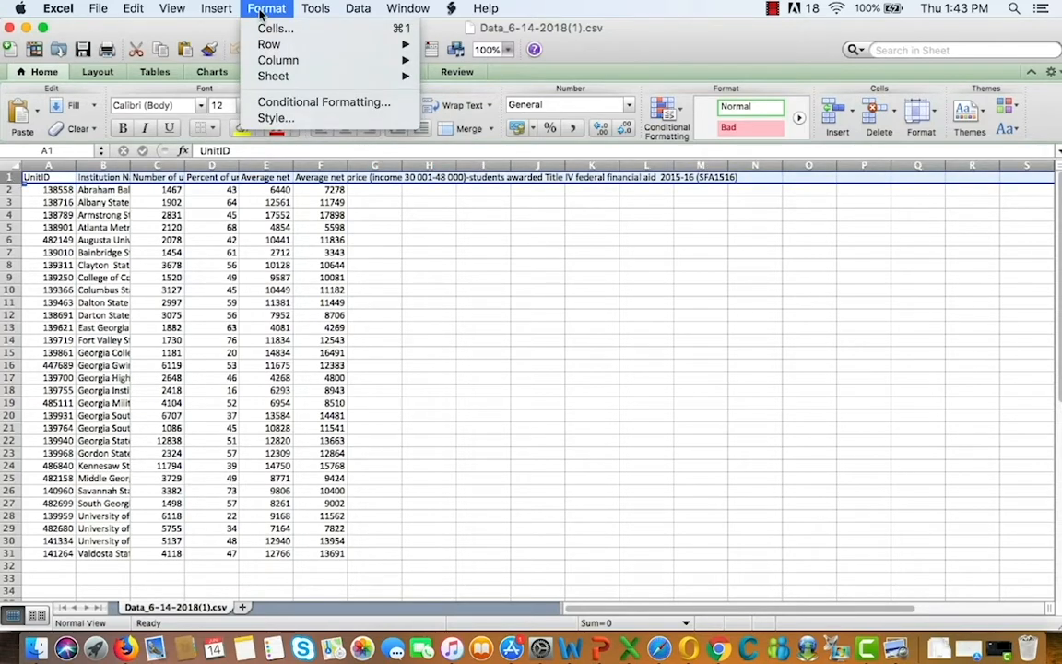
left_click(265, 26)
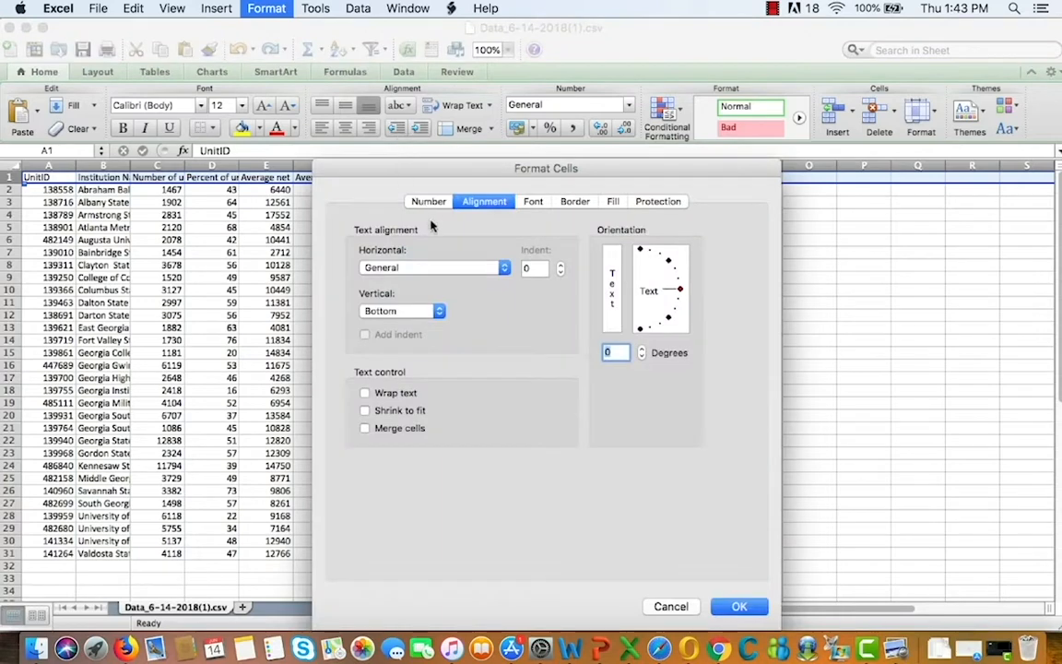
left_click(365, 393)
left_click(749, 609)
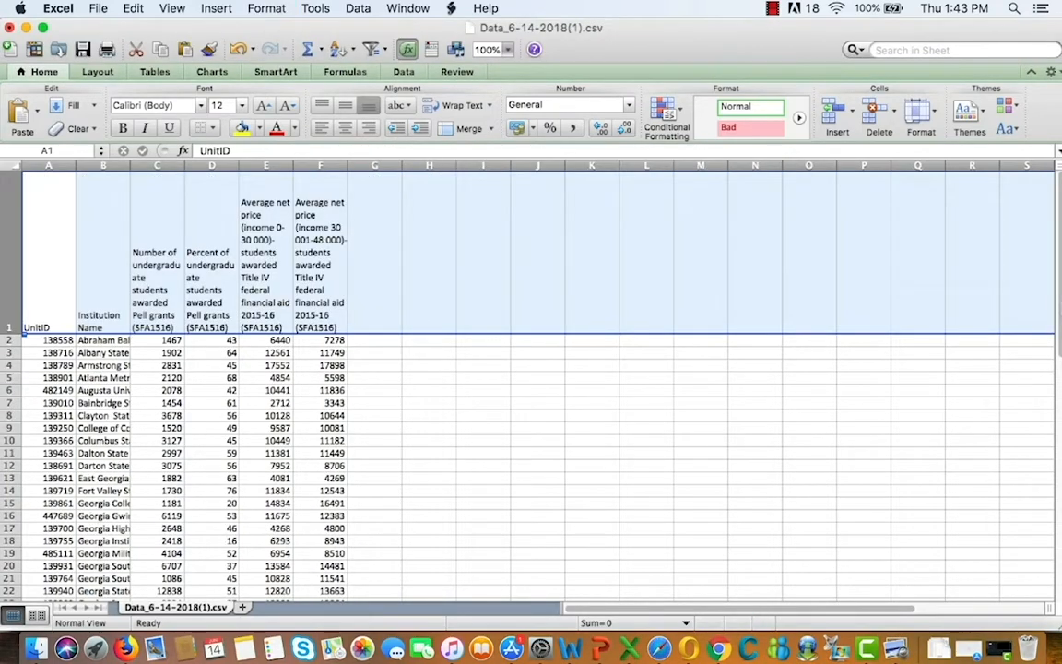
Format the two average net price columns, E and F, as currency with no decimal places
left_click_drag(1058, 307, 1059, 309)
left_click_drag(268, 165, 320, 166)
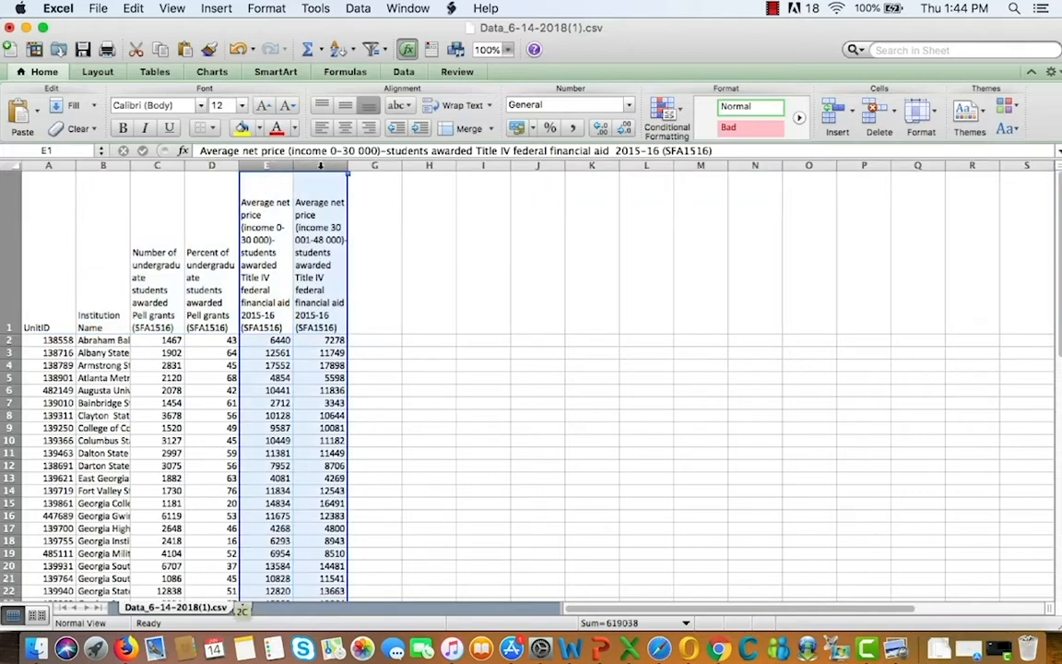
left_click(627, 108)
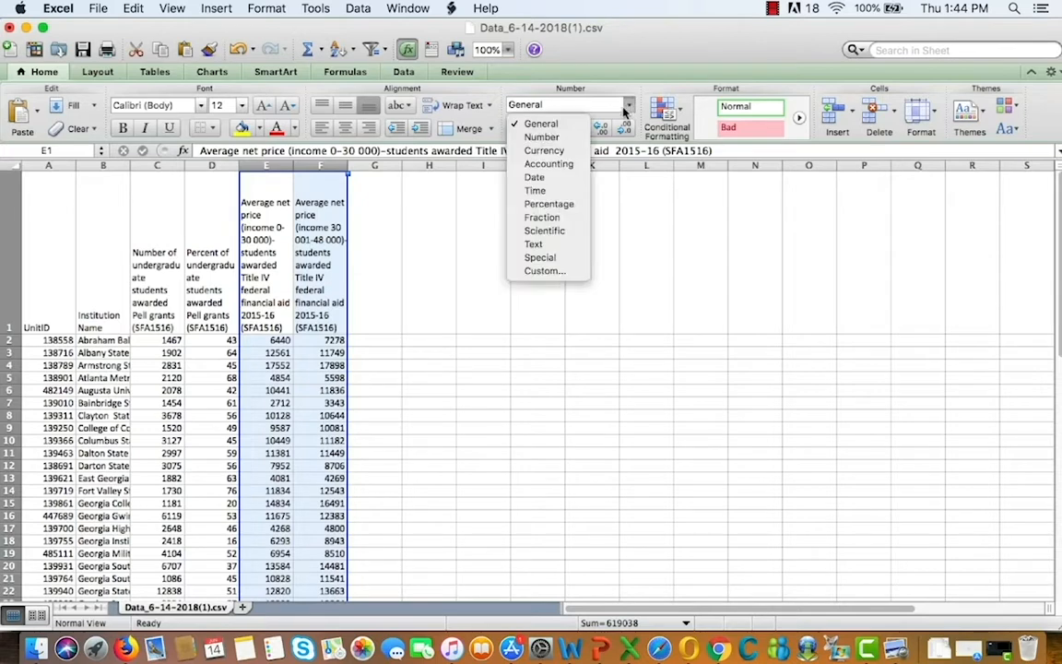
left_click(573, 151)
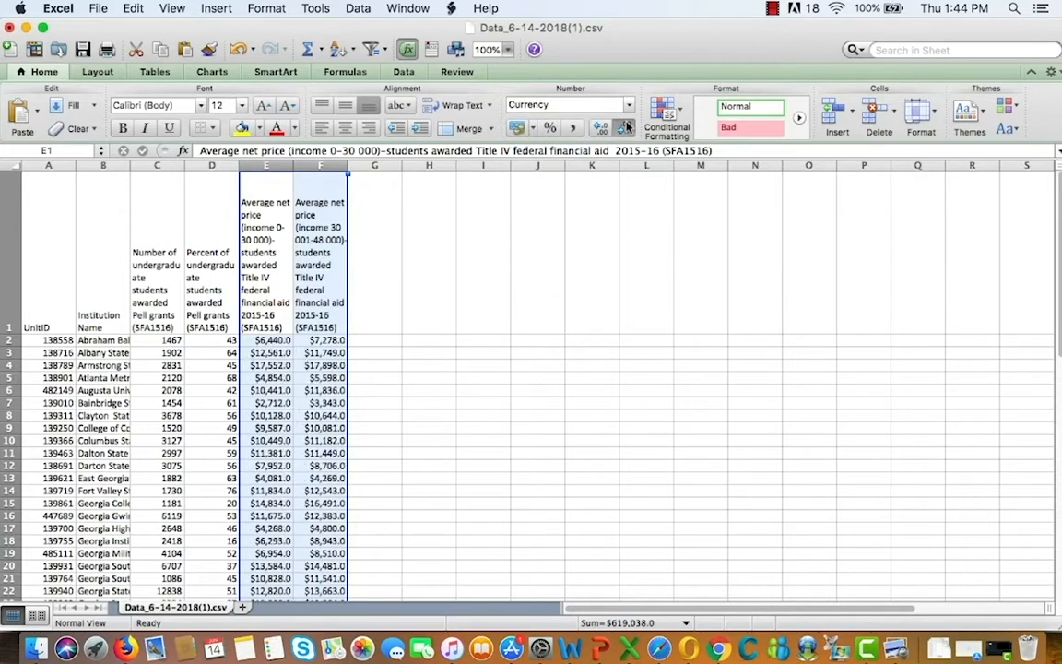
Sort the data in columns A to F by average net price (income 0-30 000), smallest to largest
left_click_drag(329, 165, 48, 165)
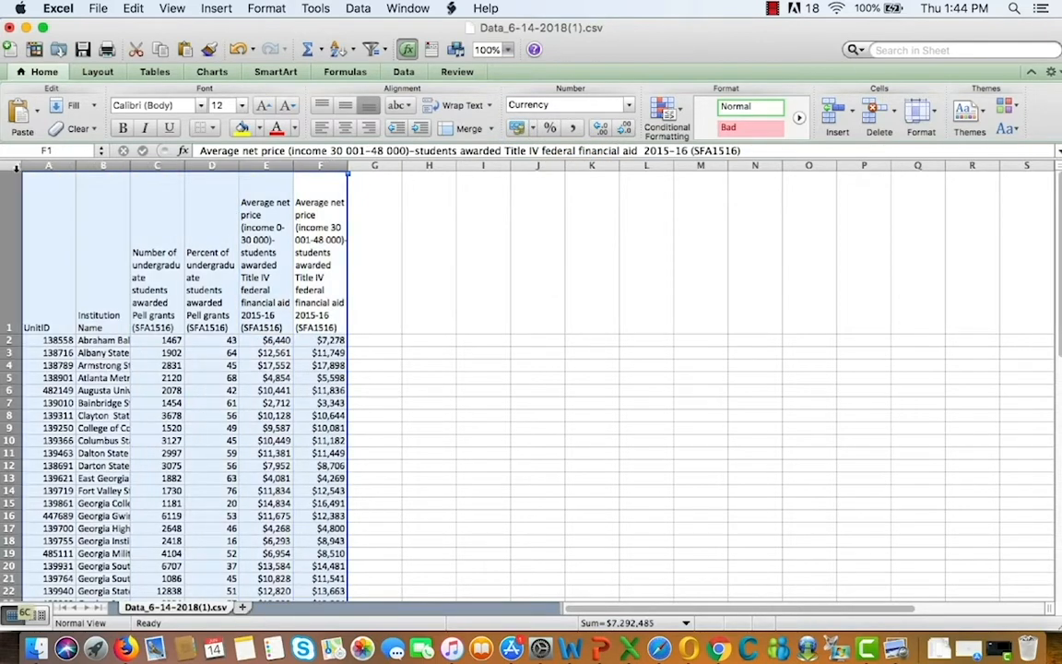
left_click(358, 8)
left_click(365, 30)
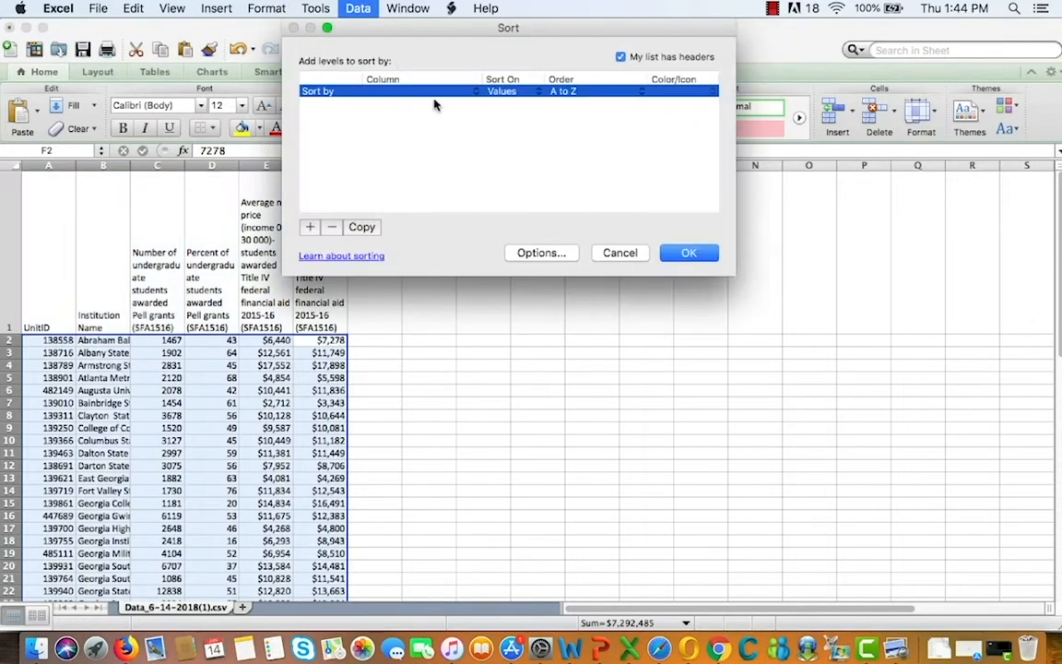
left_click(475, 95)
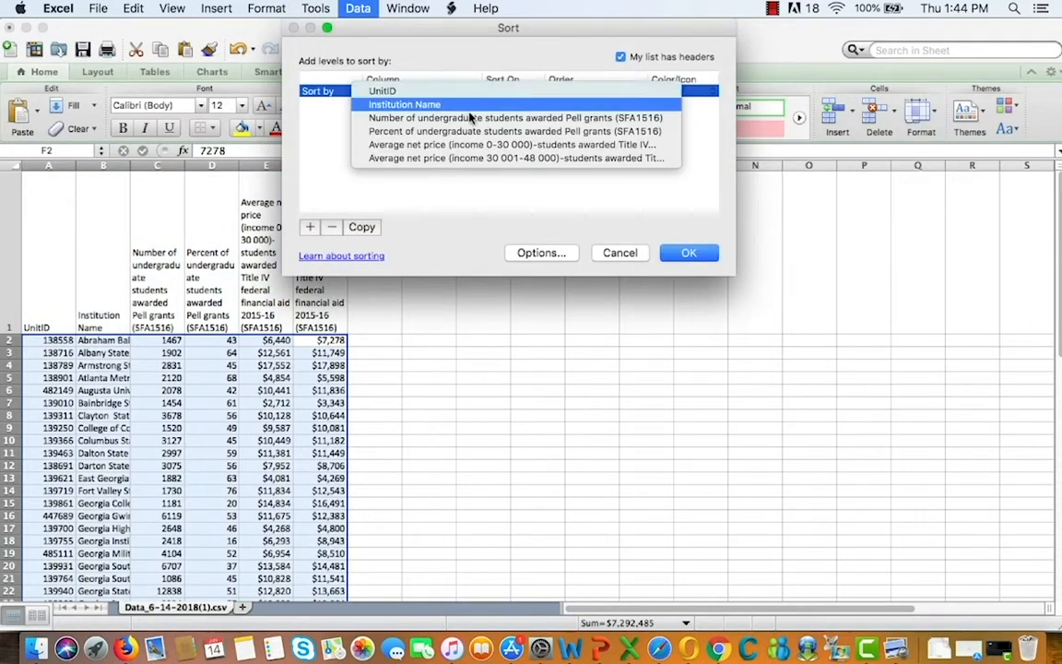
left_click(493, 145)
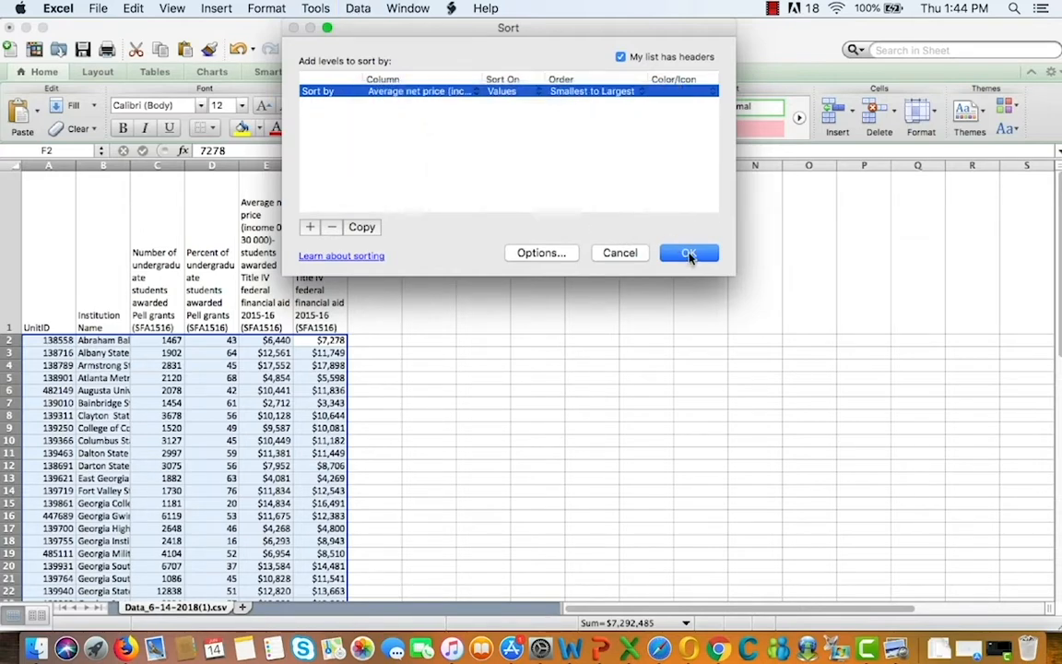
left_click(690, 254)
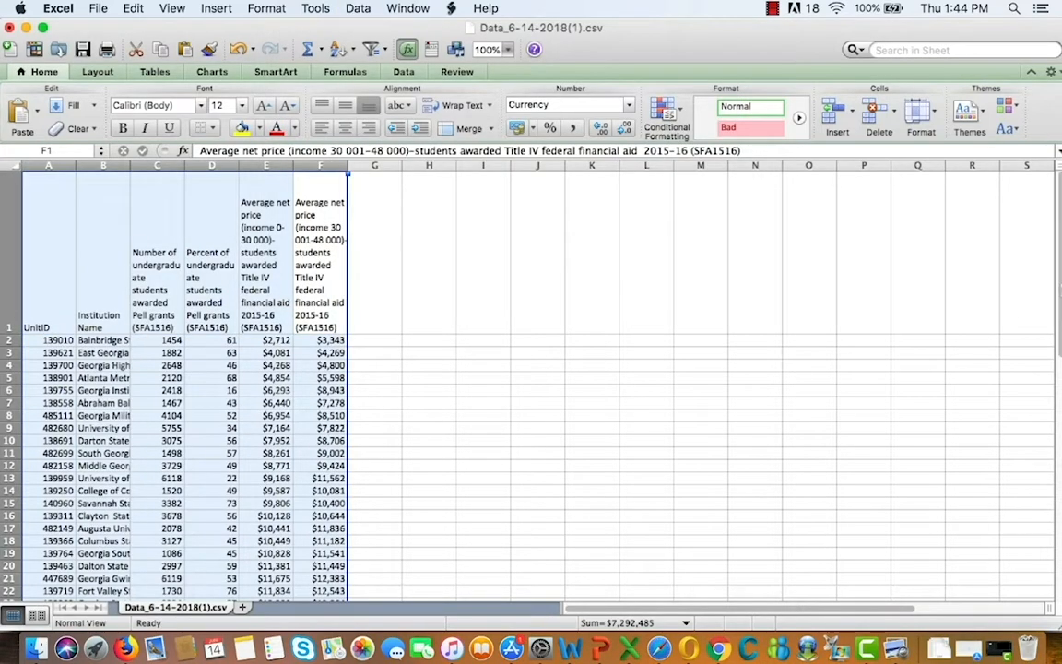
Widen the Institution Name column to about three times its width so the institution names can be read
left_click_drag(1060, 292, 1060, 300)
left_click(105, 165)
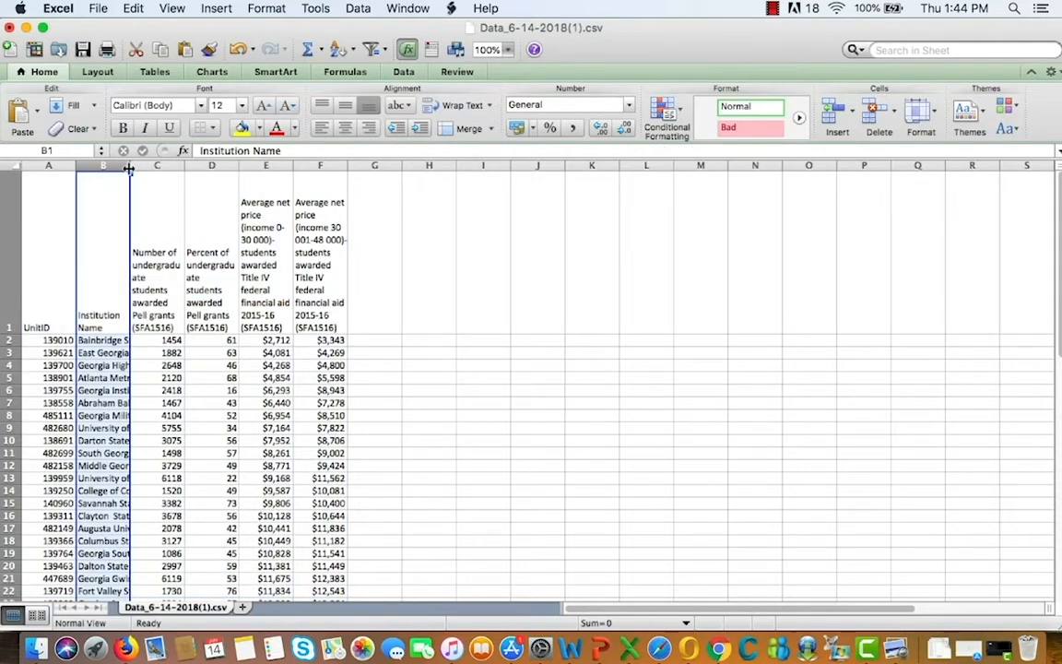
left_click_drag(128, 168, 236, 167)
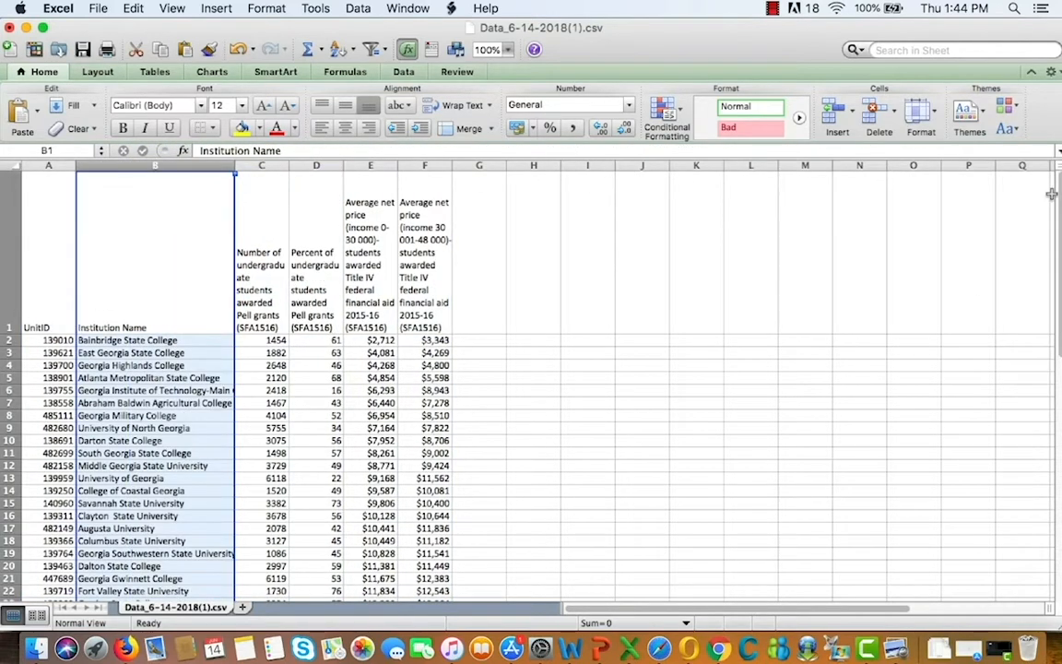
Narrow the workbook window slightly and split the sheet horizontally just below header row 1
mouse_move(1058, 185)
left_mouse_down()
mouse_move(1058, 195)
mouse_move(1057, 184)
left_mouse_up()
scroll(1058, 304, "down", 2)
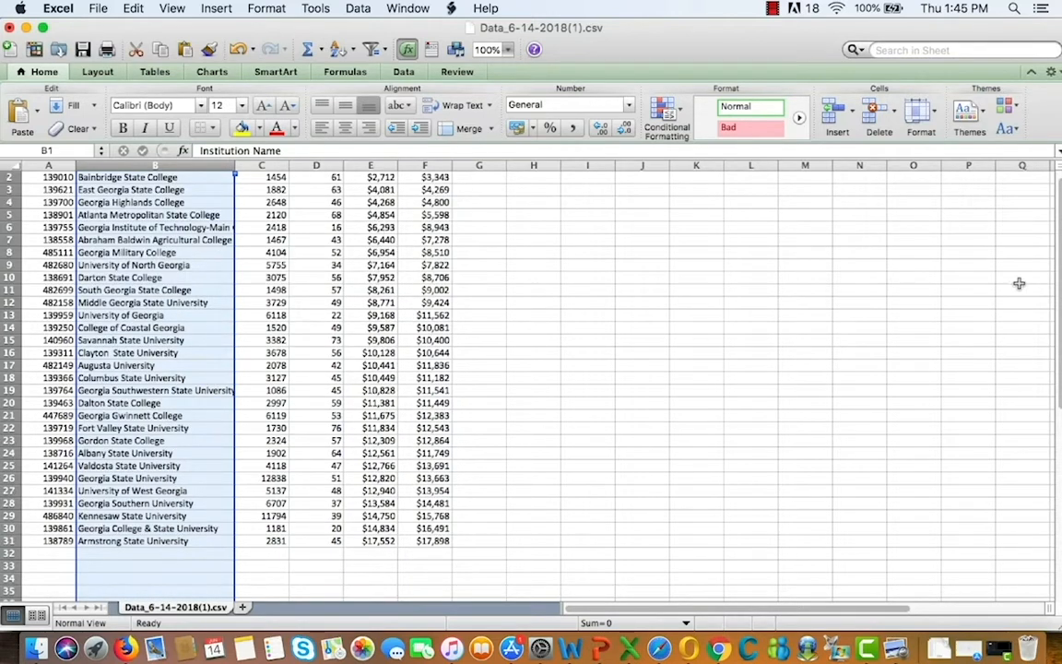
left_click_drag(1050, 268, 1033, 269)
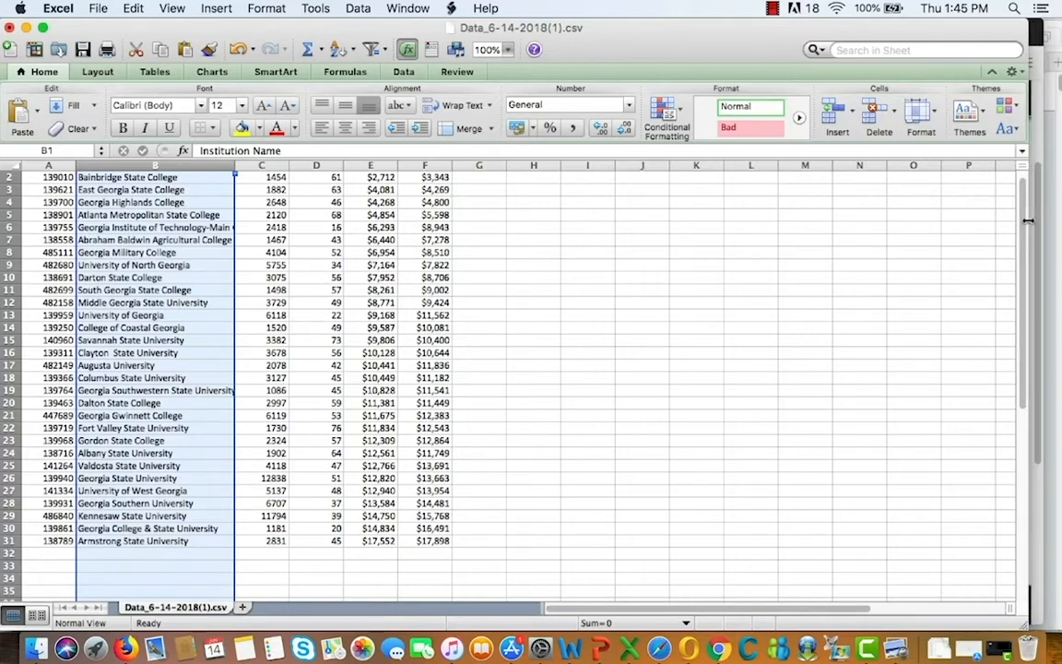
left_click(350, 229)
scroll(350, 229, "up", 2)
left_click(2, 279)
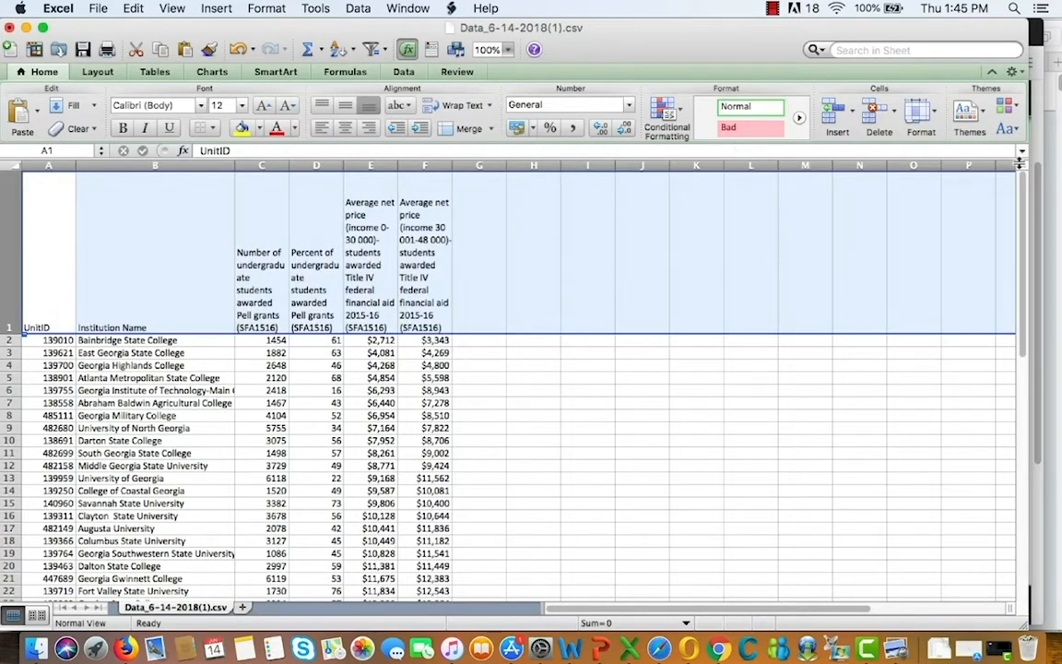
left_click_drag(1023, 166, 1013, 297)
Examine the net prices and Pell percentages of the institutions toward the end of the sorted list, checking the last row's 0-30 000 net price
left_click_drag(1023, 393, 1025, 445)
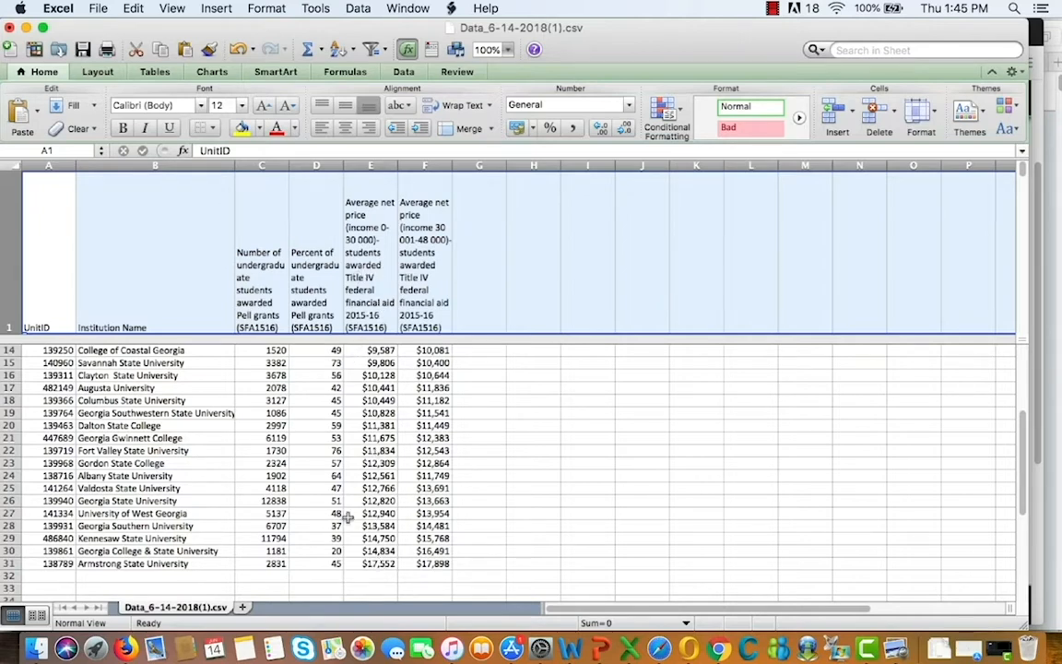
left_click(379, 563)
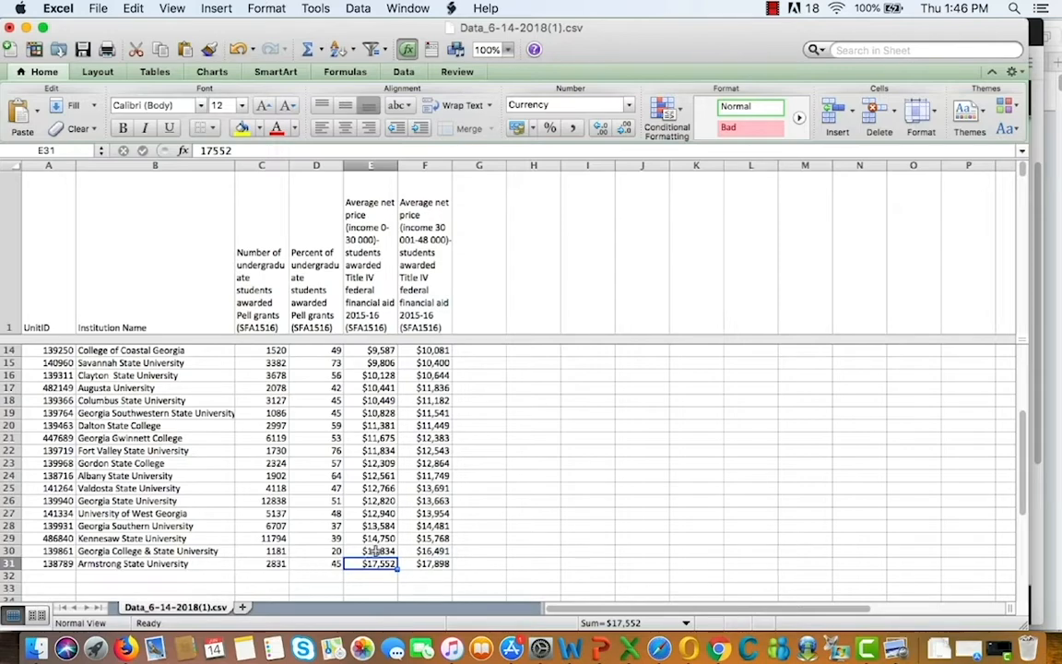
left_click_drag(1024, 508, 1000, 471)
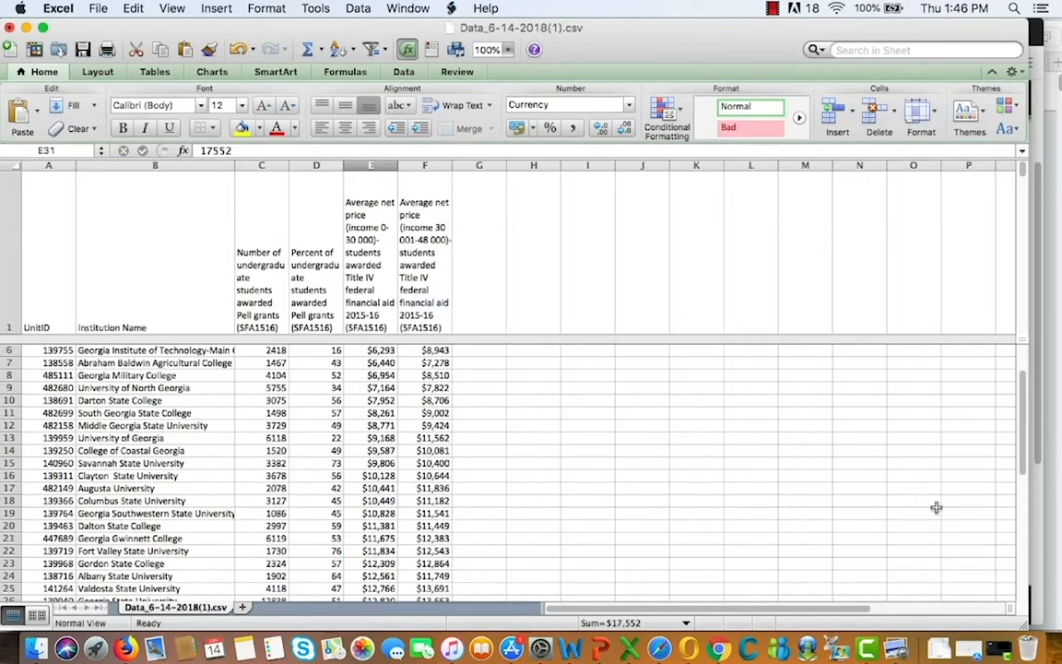